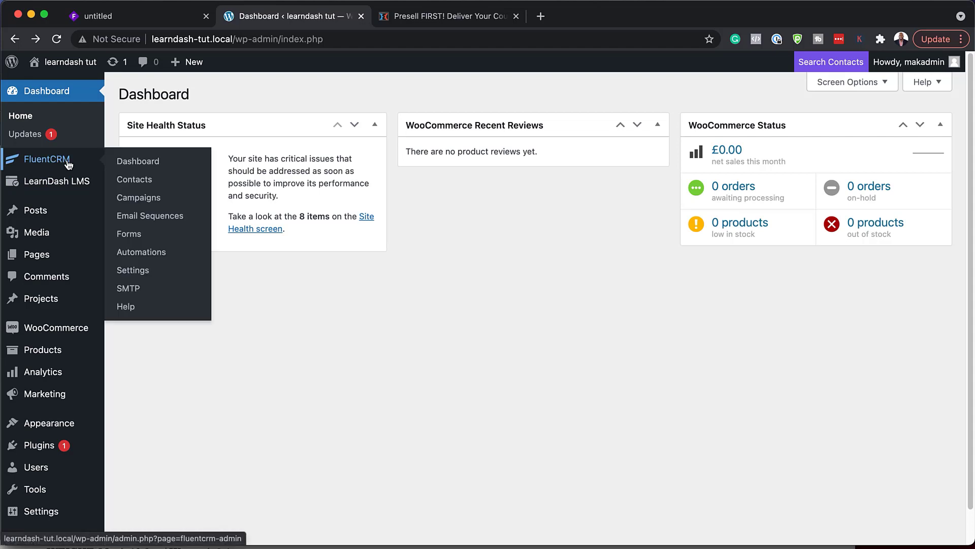
- Publish a new WooCommerce product 'Course A' with regular price 97
mouse_move(38, 190)
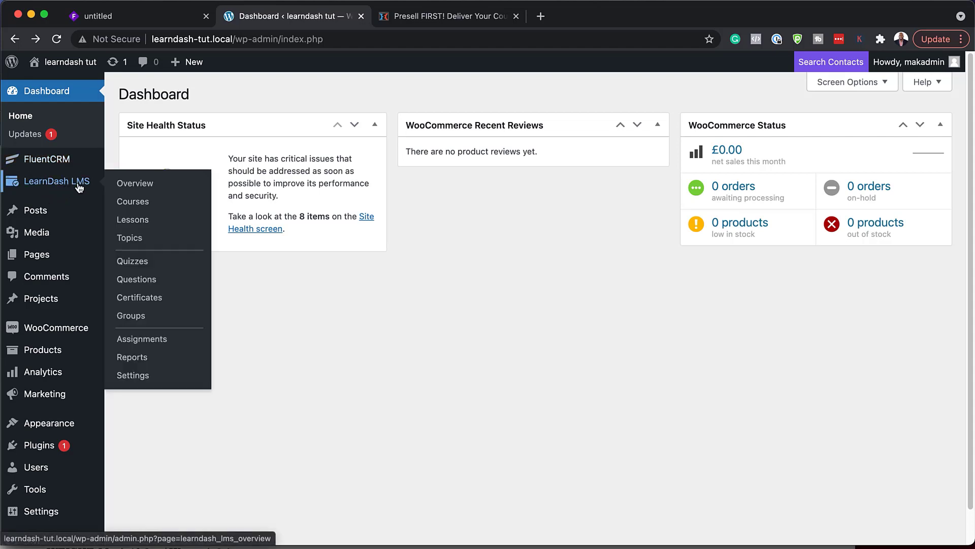
mouse_move(59, 330)
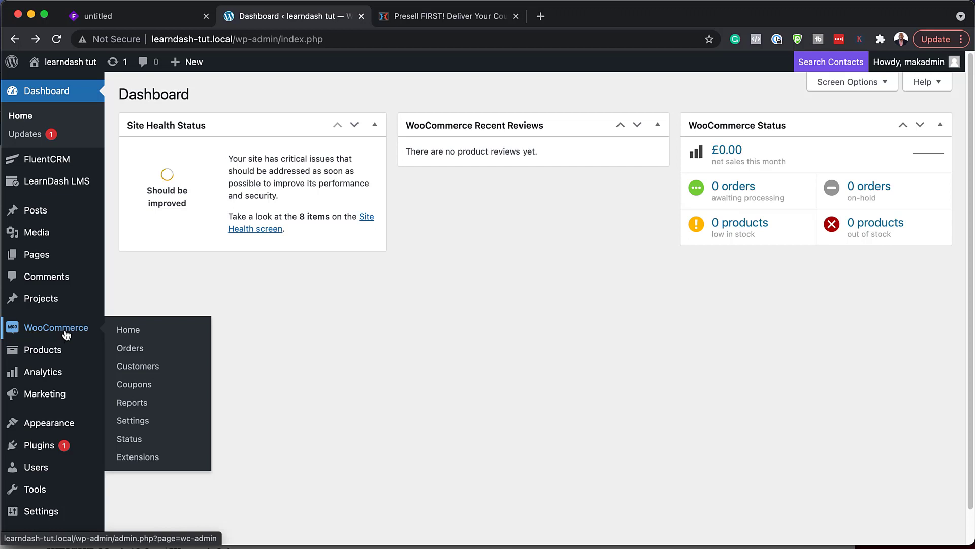
mouse_move(61, 359)
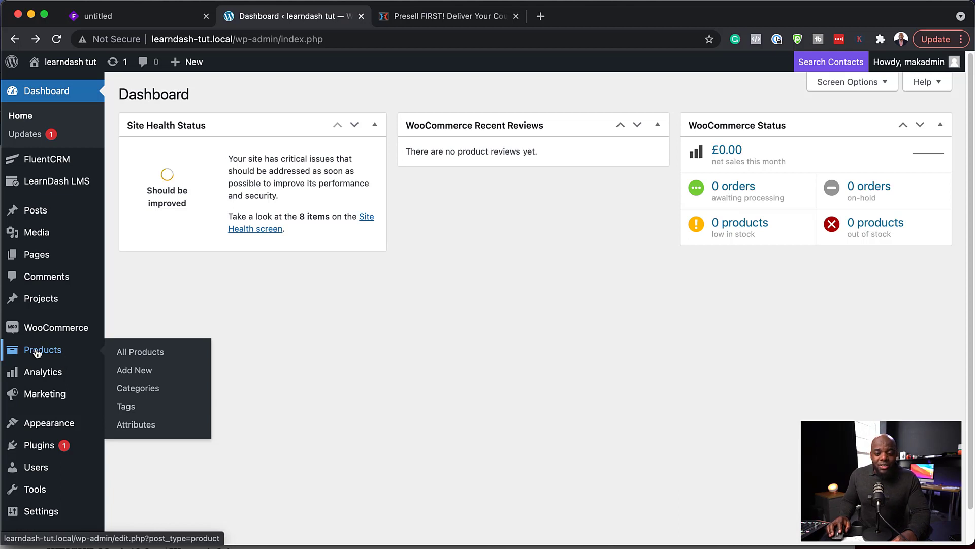
click(144, 372)
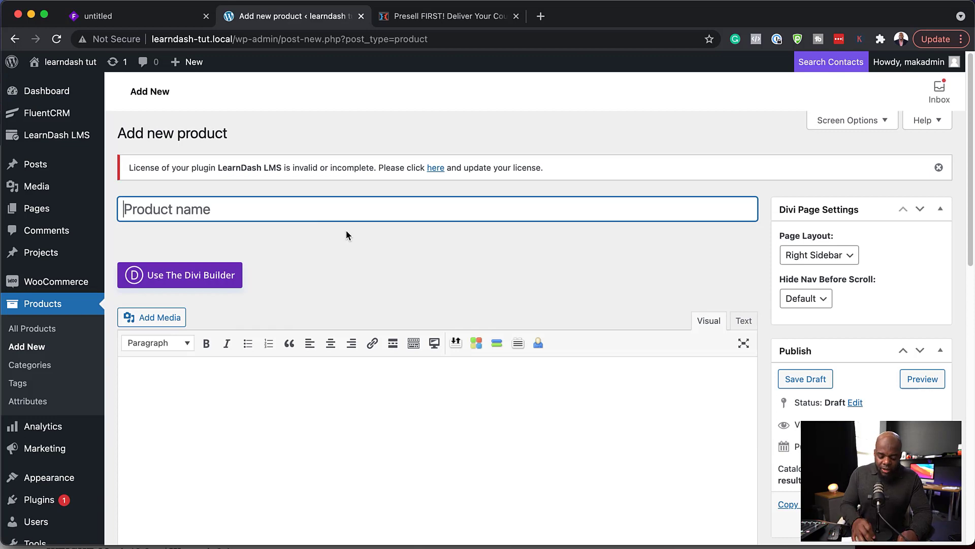
text(C)
text(ourse A)
scroll(501, 432, down, 4)
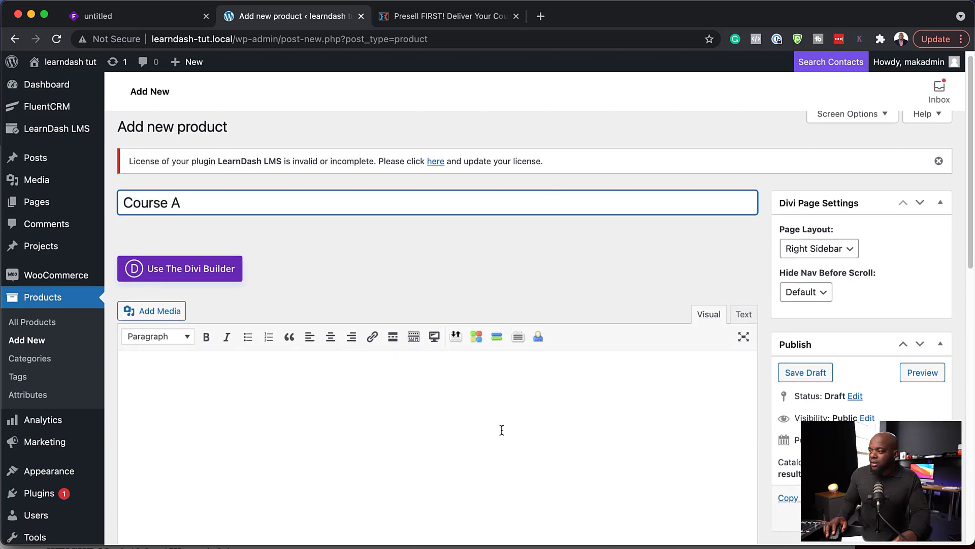
scroll(501, 434, down, 3)
click(385, 363)
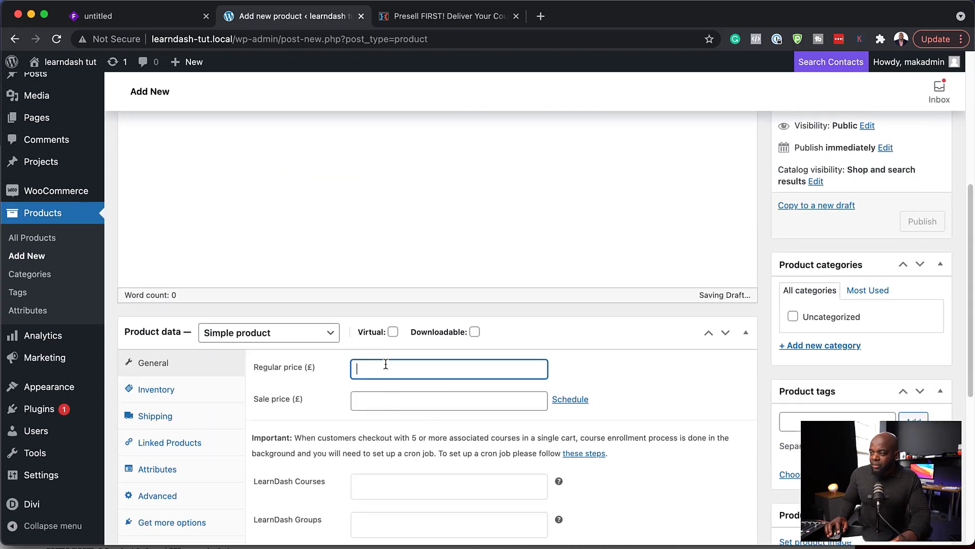
text(97)
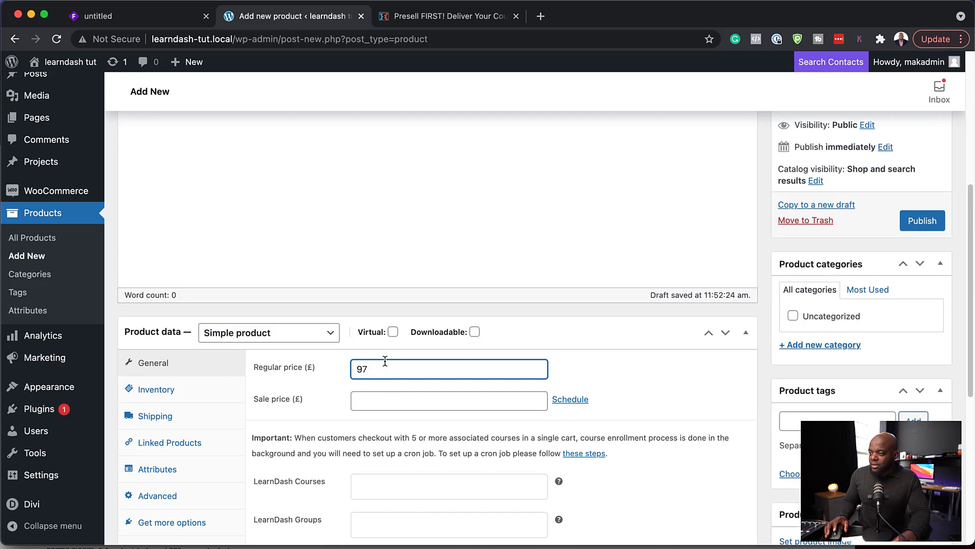
scroll(310, 439, down, 3)
scroll(310, 439, up, 2)
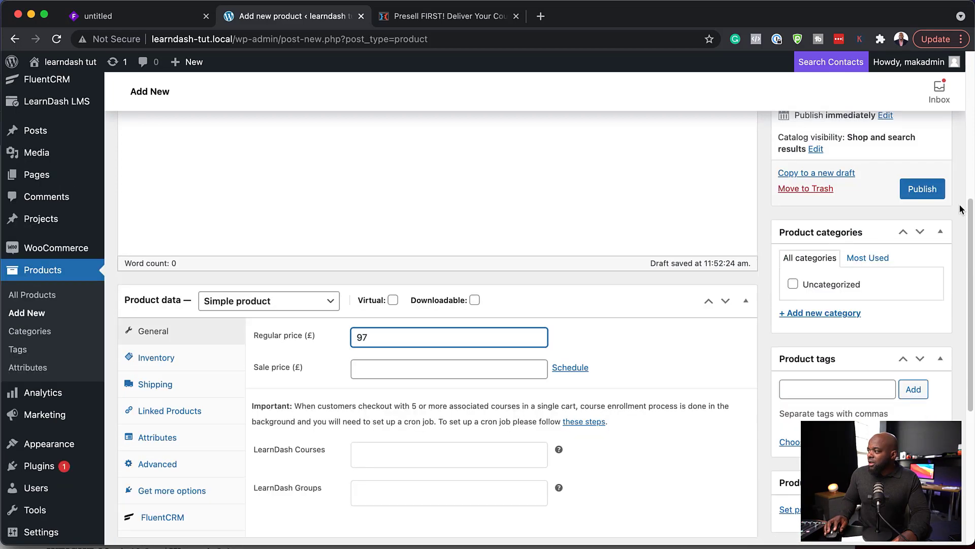
click(921, 220)
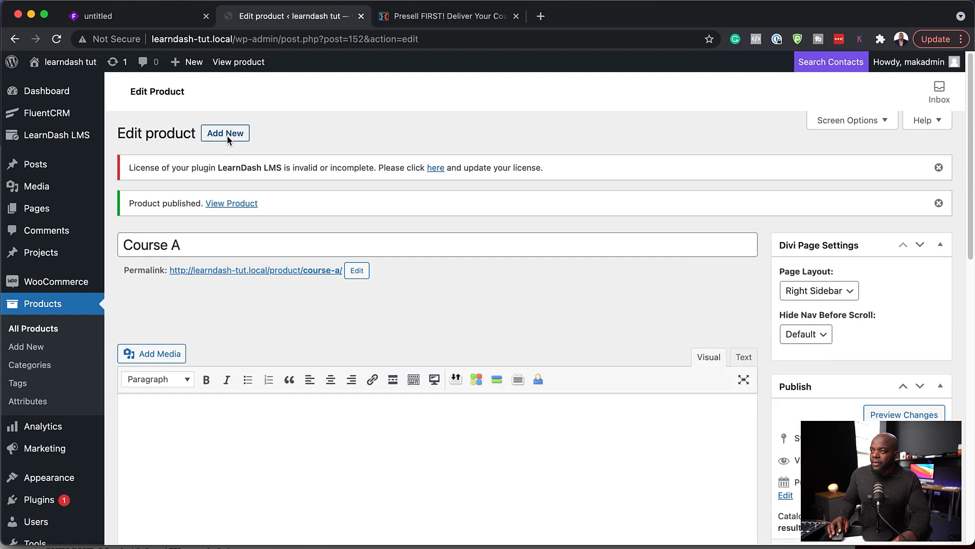
- Publish a second product, Course B, with regular price 197
click(229, 140)
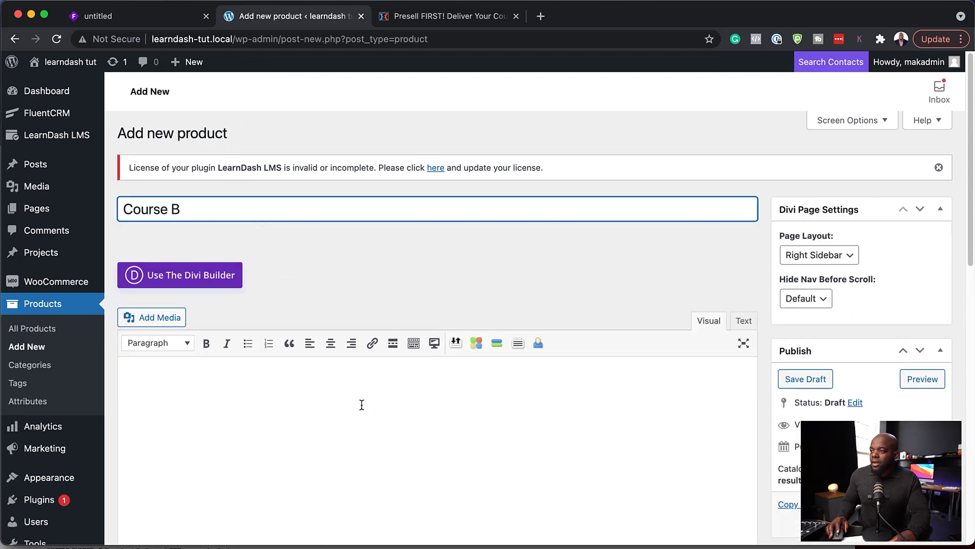
scroll(363, 403, down, 5)
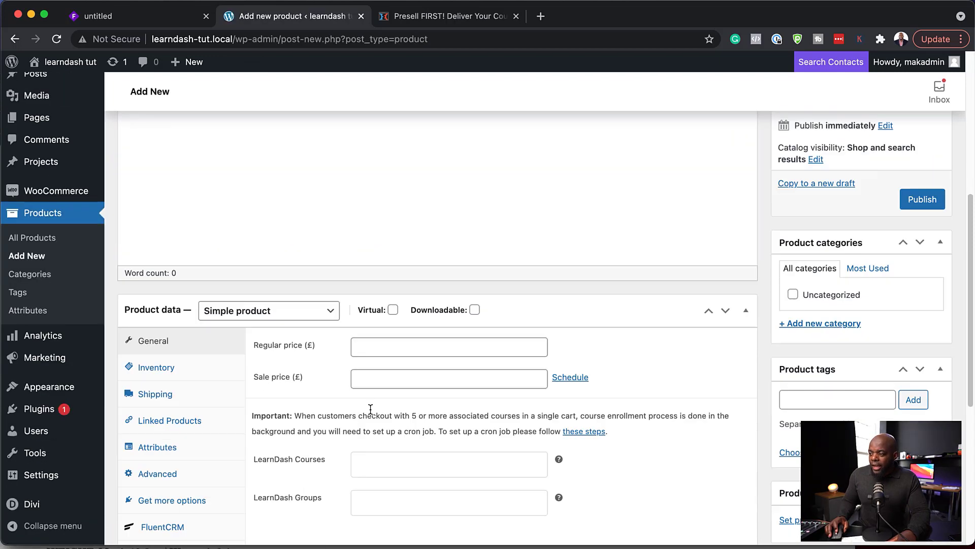
click(381, 351)
text(19)
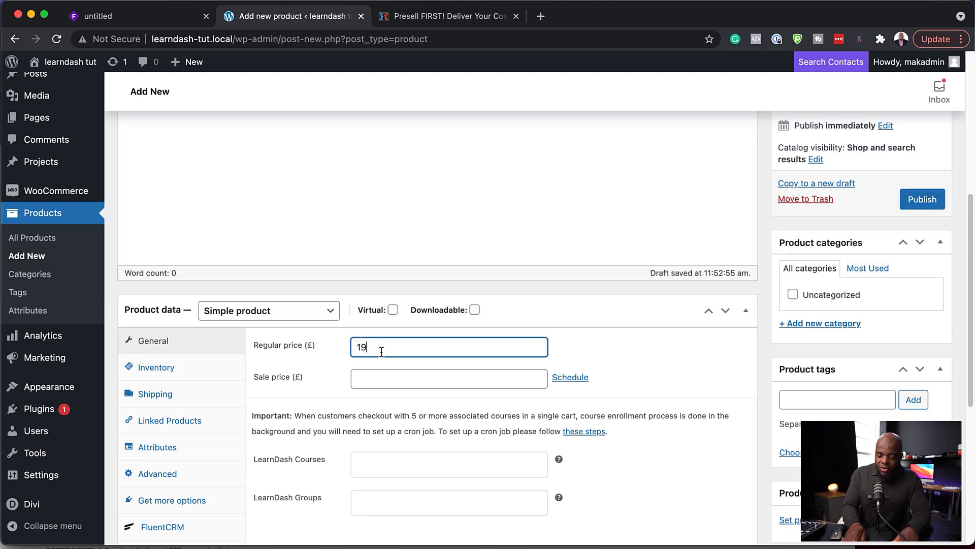
text(7)
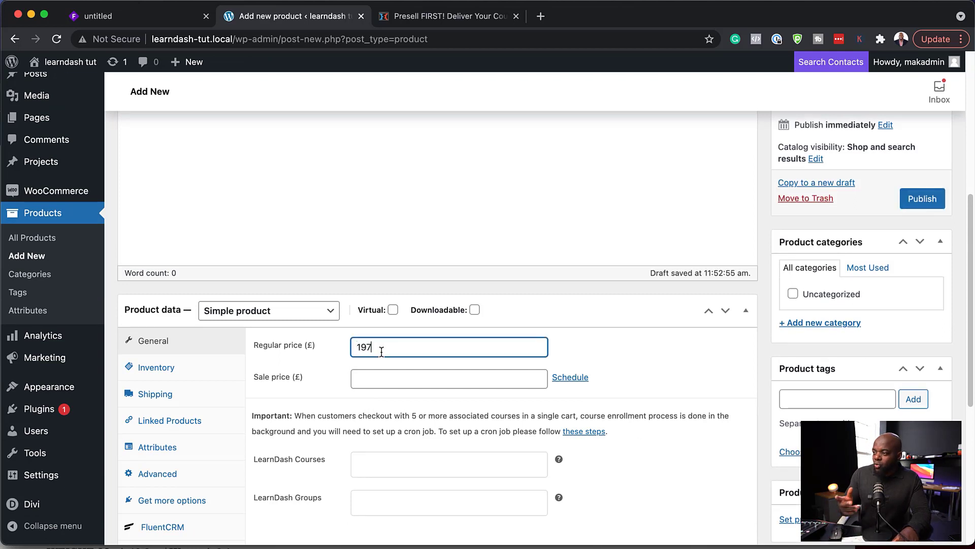
click(930, 202)
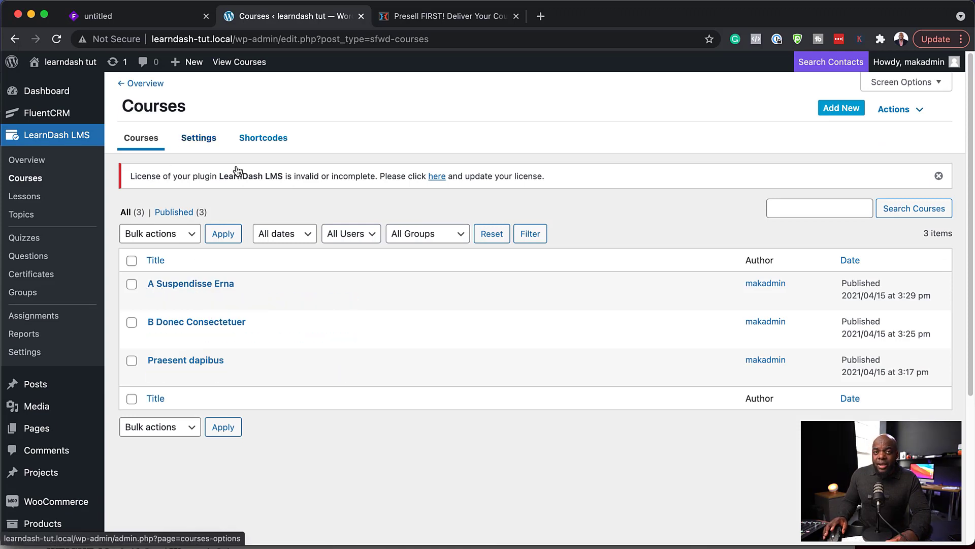
- Add a new LearnDash course titled 'Course C' and publish it
click(844, 109)
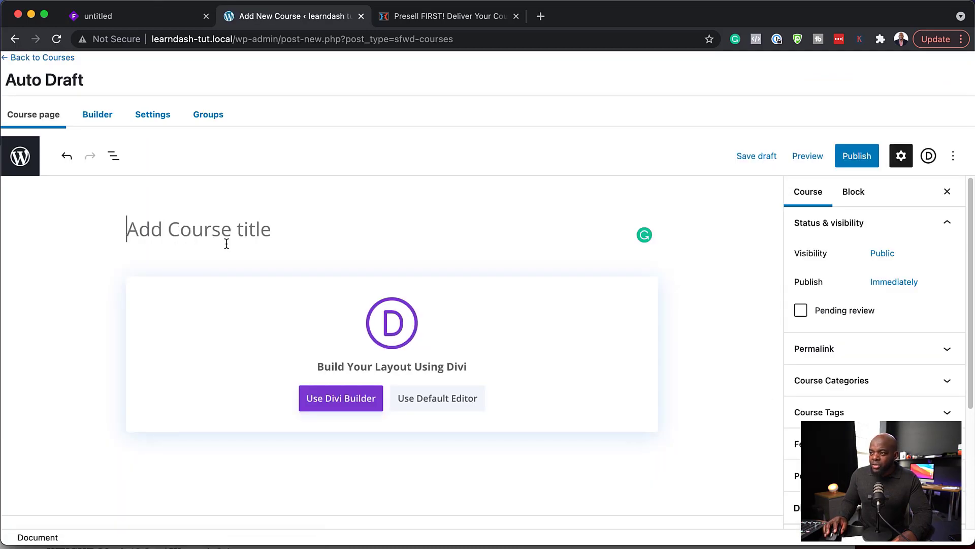
text(C)
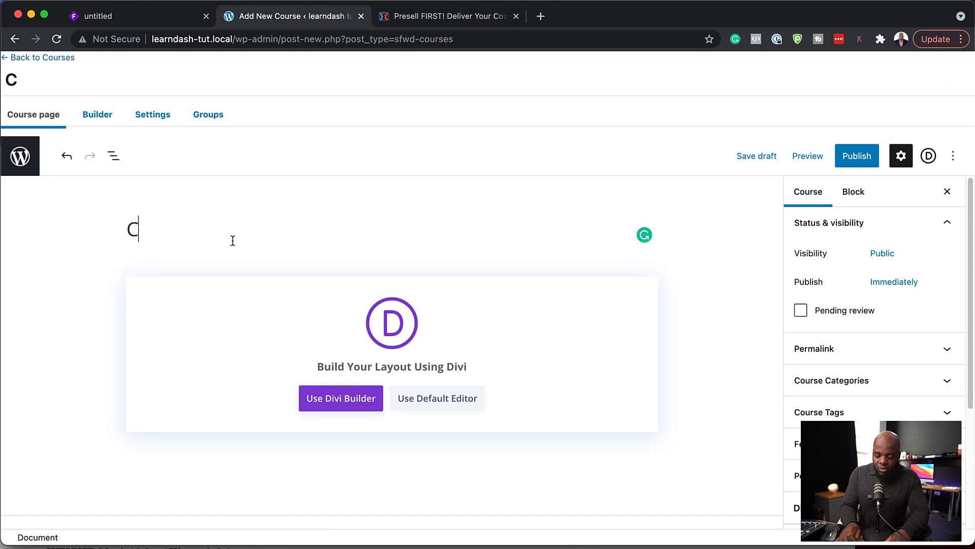
text(ourse C)
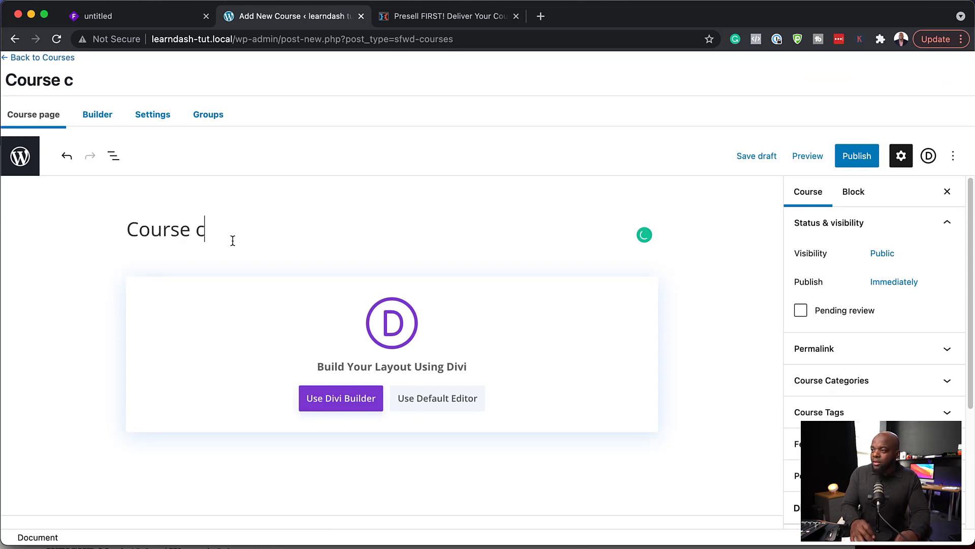
click(864, 161)
click(863, 149)
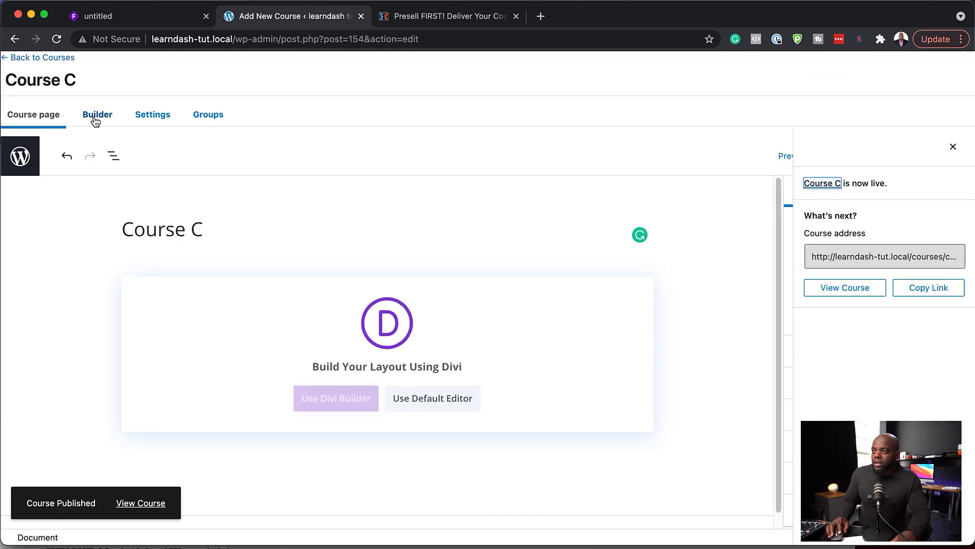
click(95, 117)
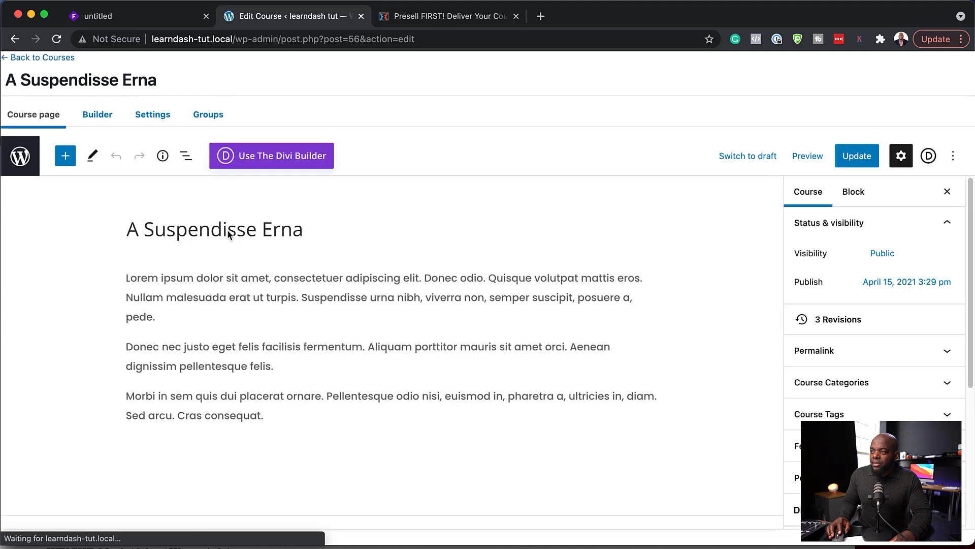
- Retitle the 'A Suspendisse Erna' course as 'Course A' and update it
triple_click(291, 234)
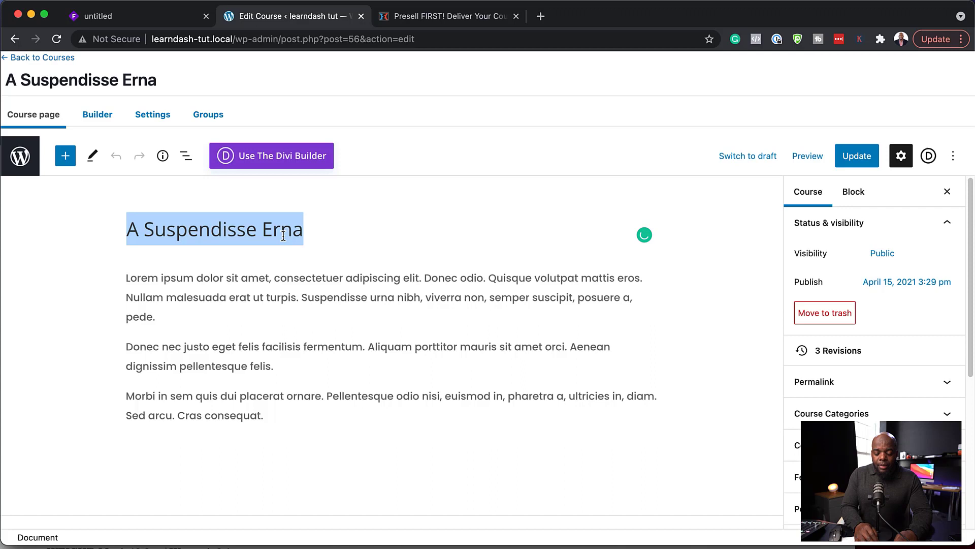
text(Course)
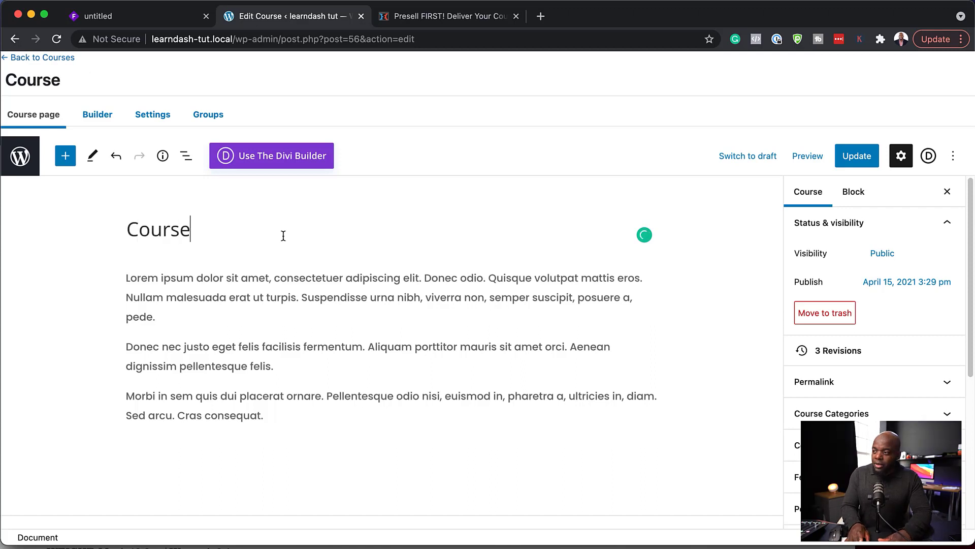
text( A)
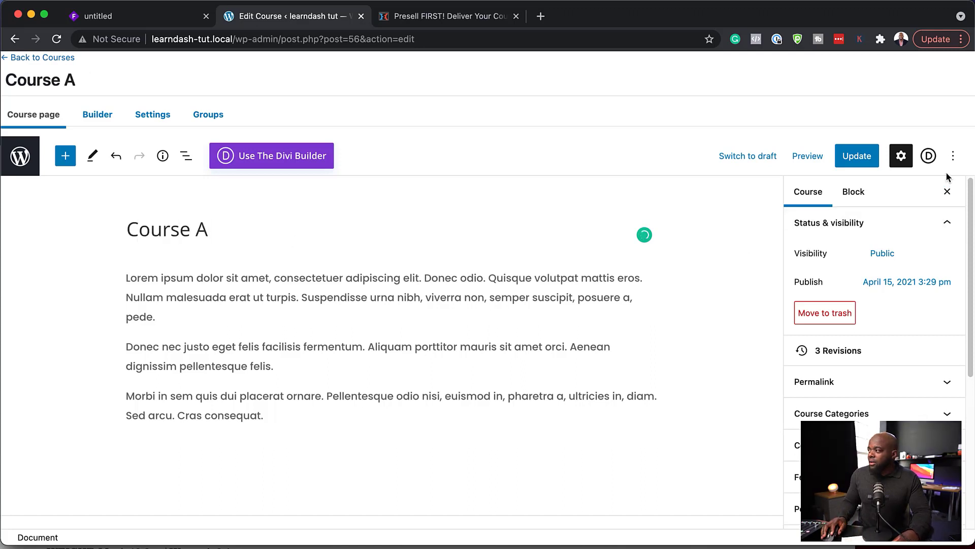
click(856, 156)
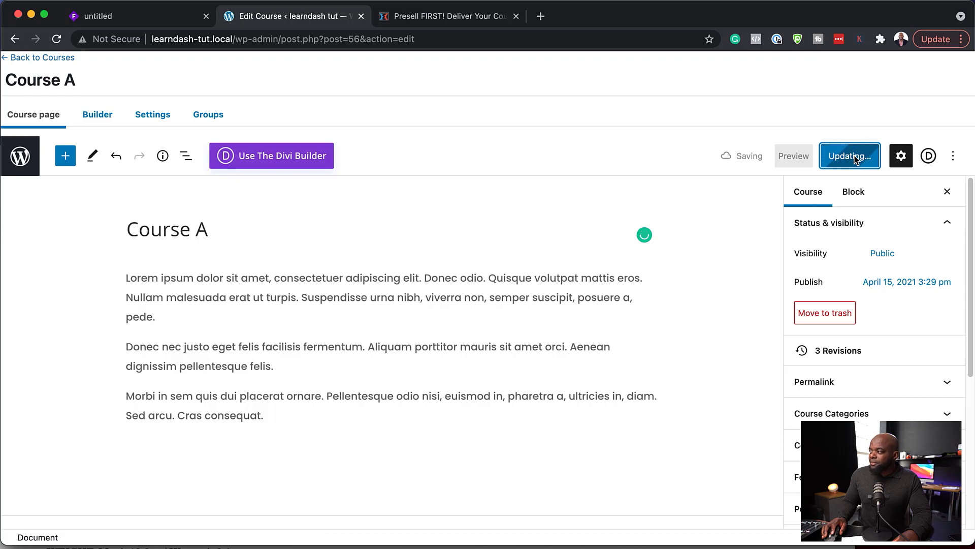
- Retitle the 'B Donec Consectetuer' course as 'Course B' and update it
click(49, 58)
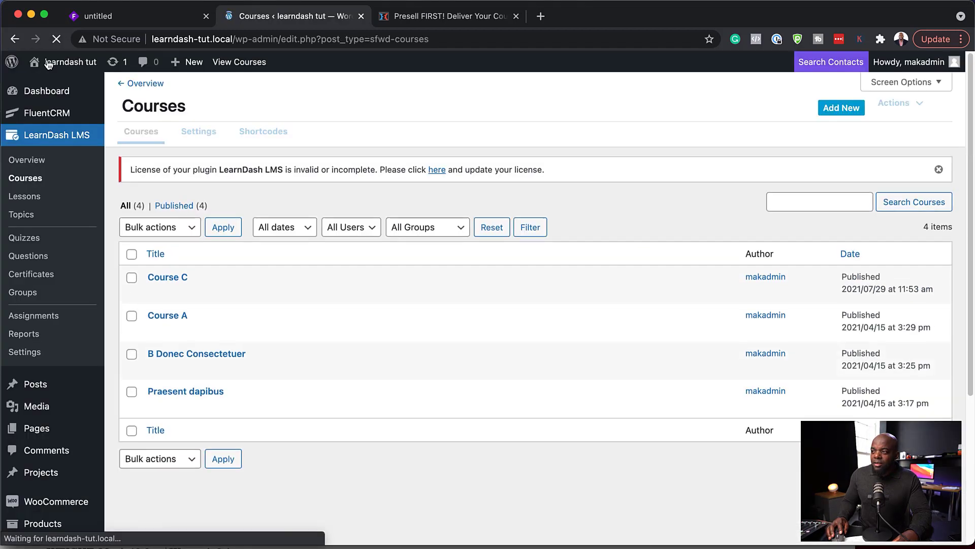
click(156, 376)
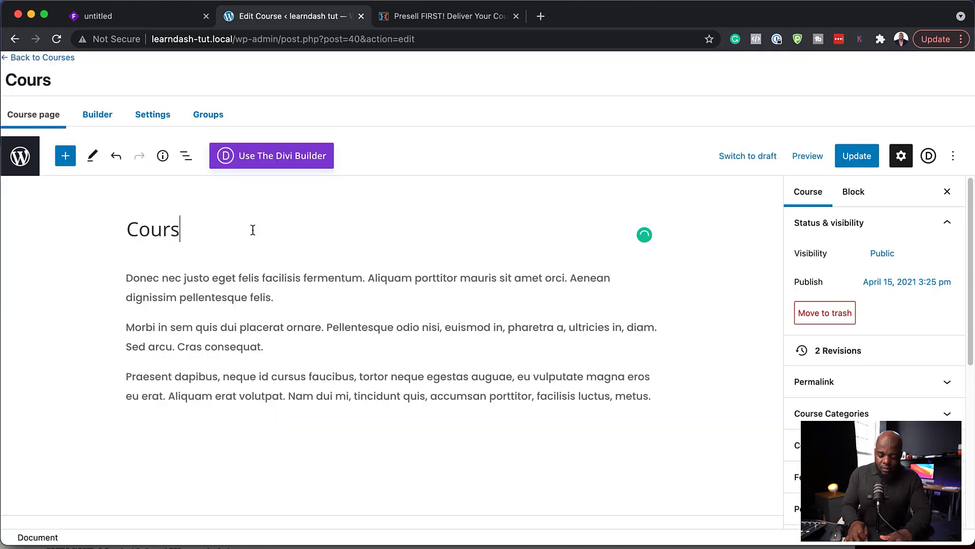
text(e B)
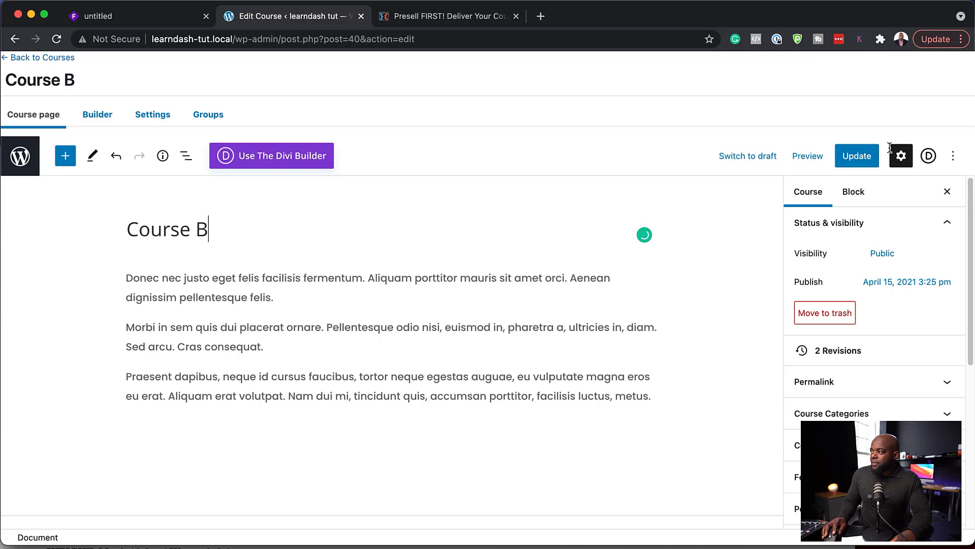
click(855, 161)
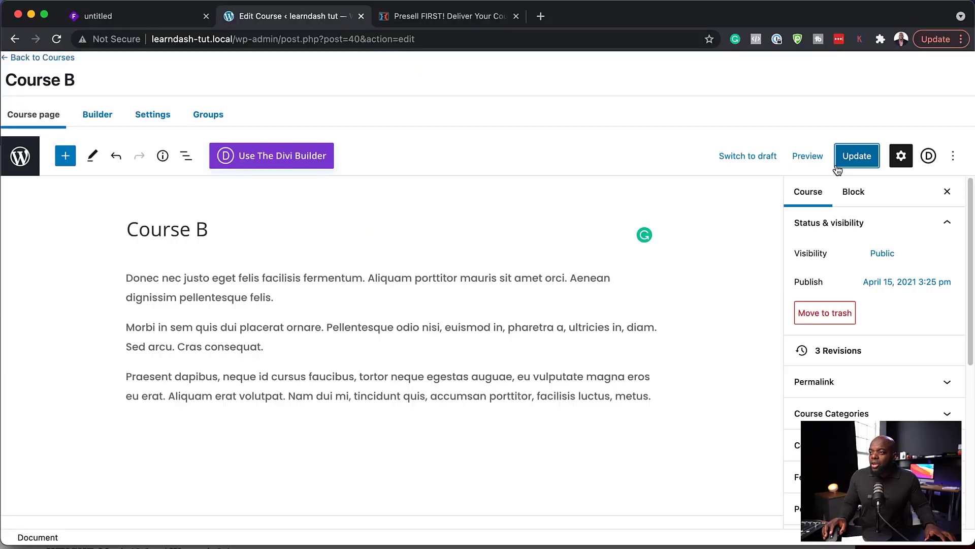
- In FluentCRM Tags, create and save the tag 'Bought Course A'
click(58, 60)
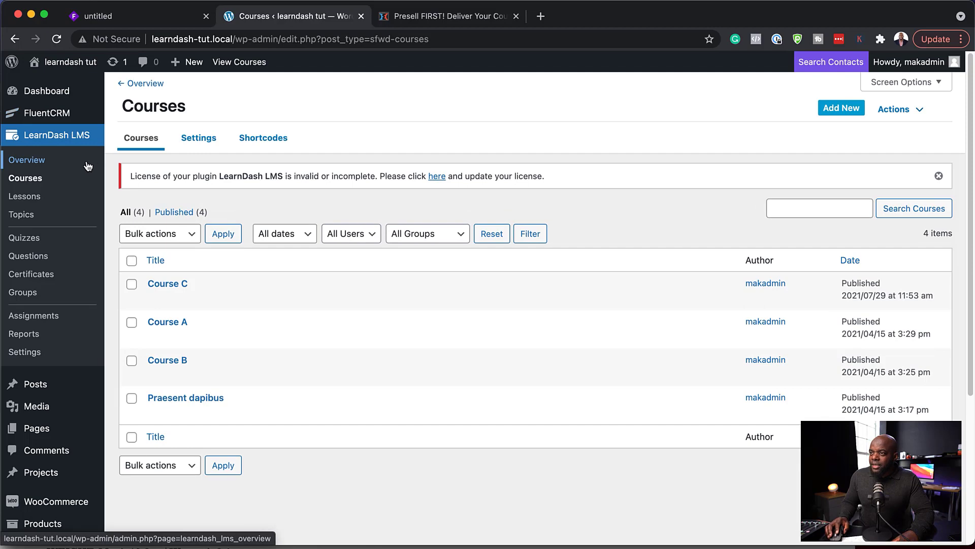
mouse_move(59, 116)
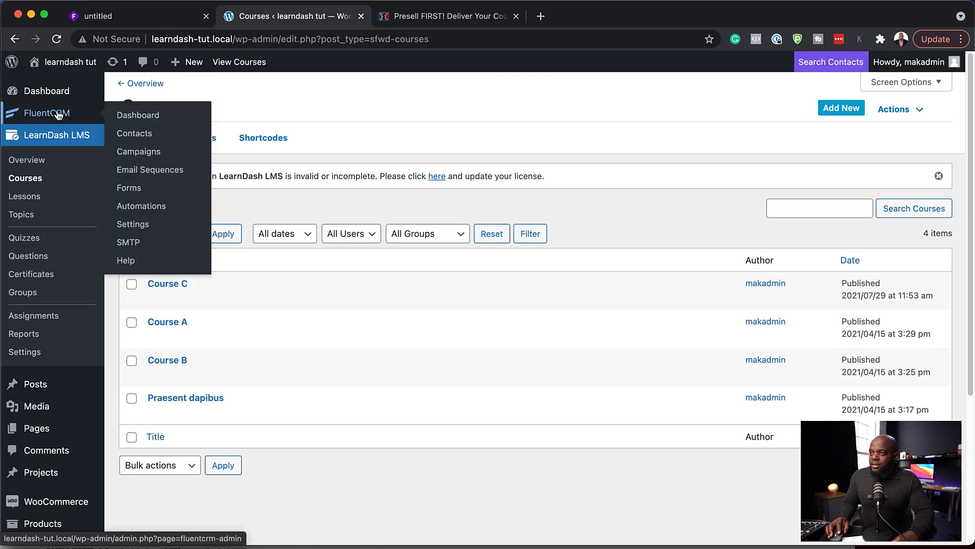
click(151, 118)
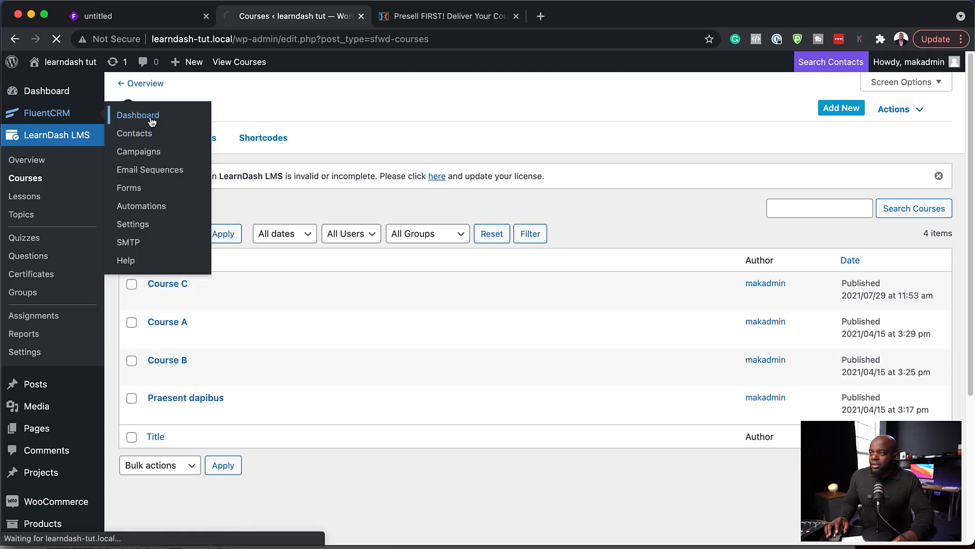
mouse_move(660, 90)
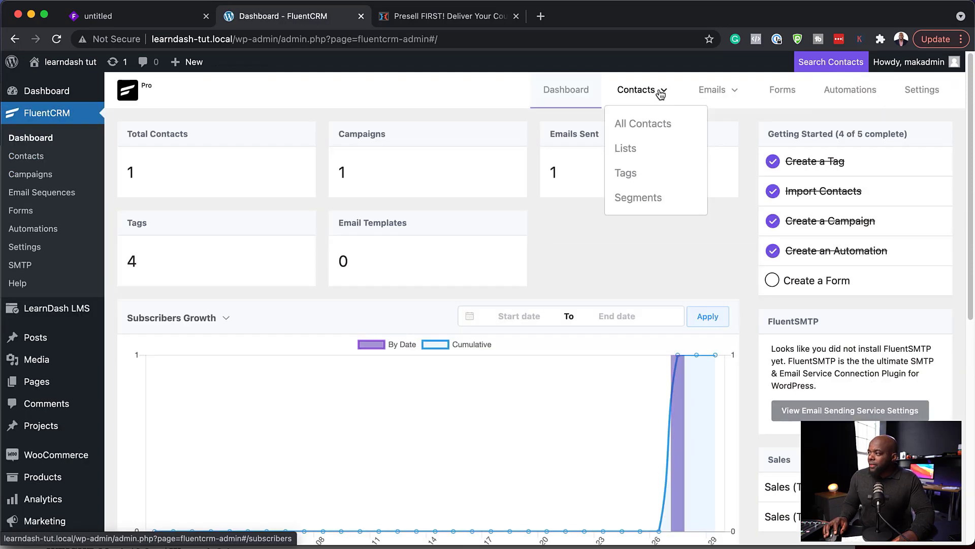
click(624, 174)
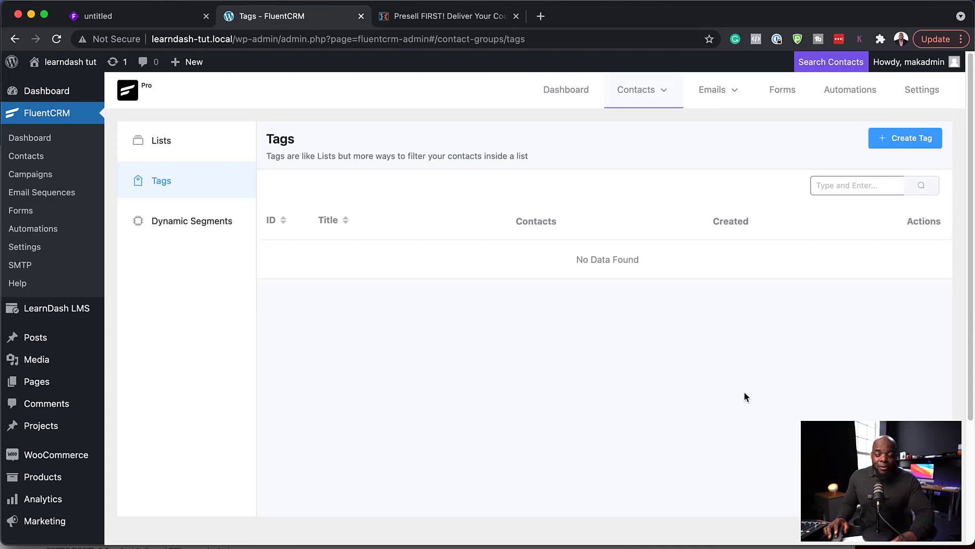
click(898, 140)
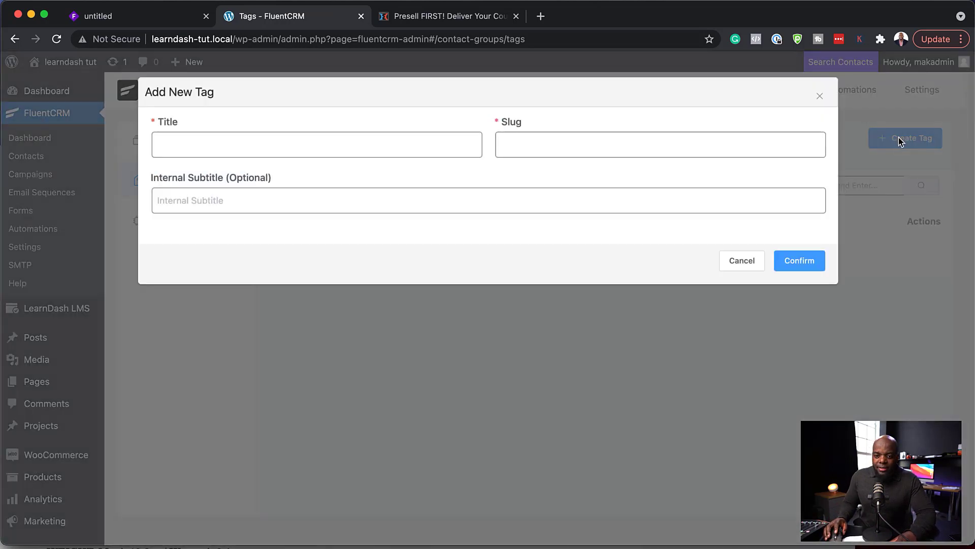
click(285, 148)
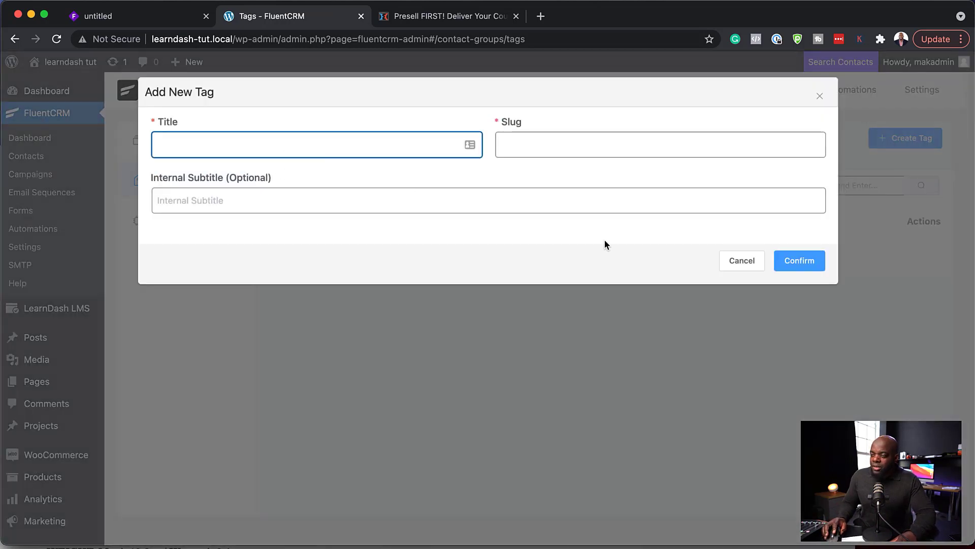
text(Bought Course A)
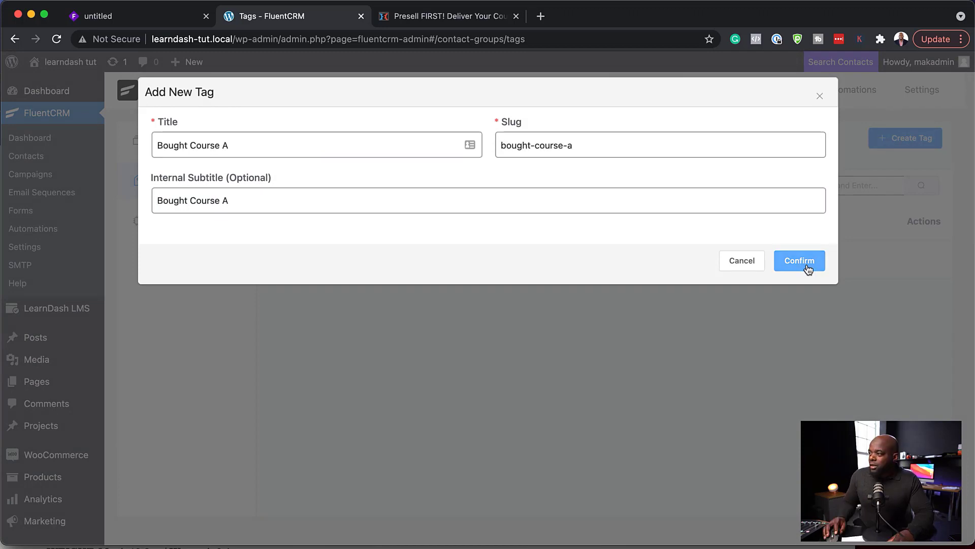
click(807, 266)
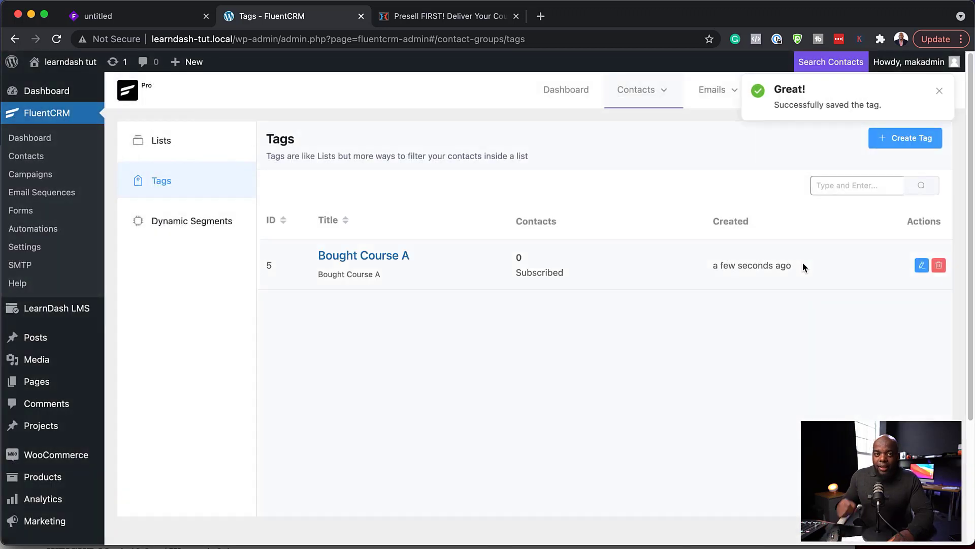
- Create and save a second tag 'Bought Course B' with matching subtitle
click(909, 138)
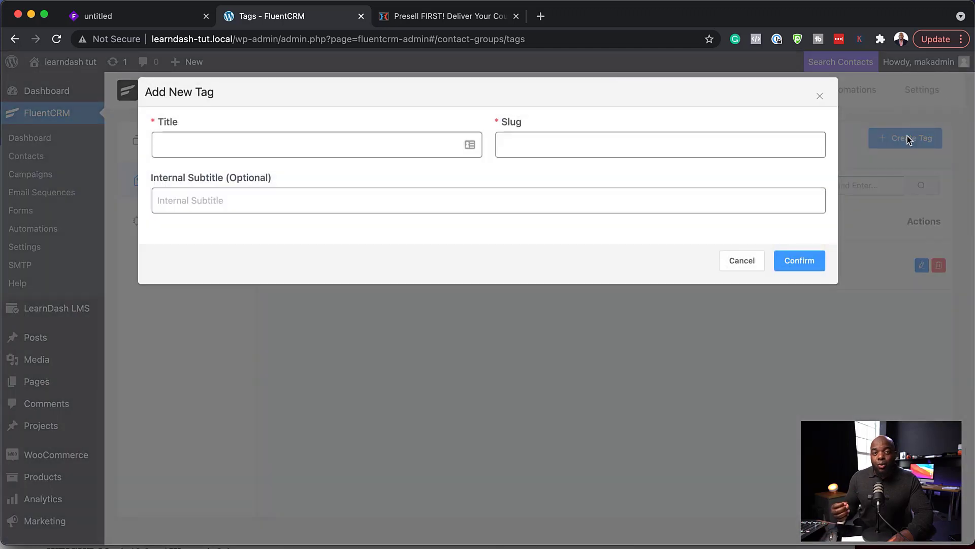
click(406, 146)
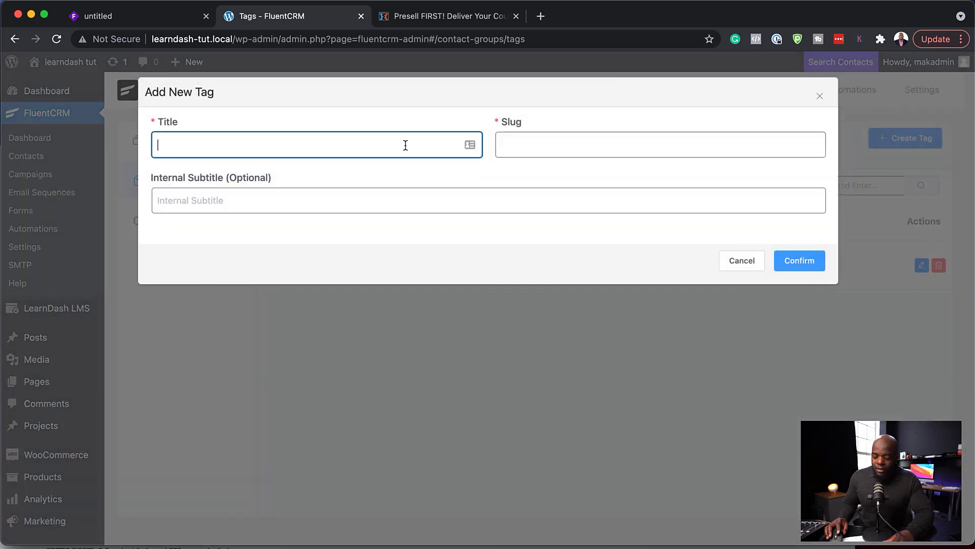
text(Bought Course A)
key(BackSpace)
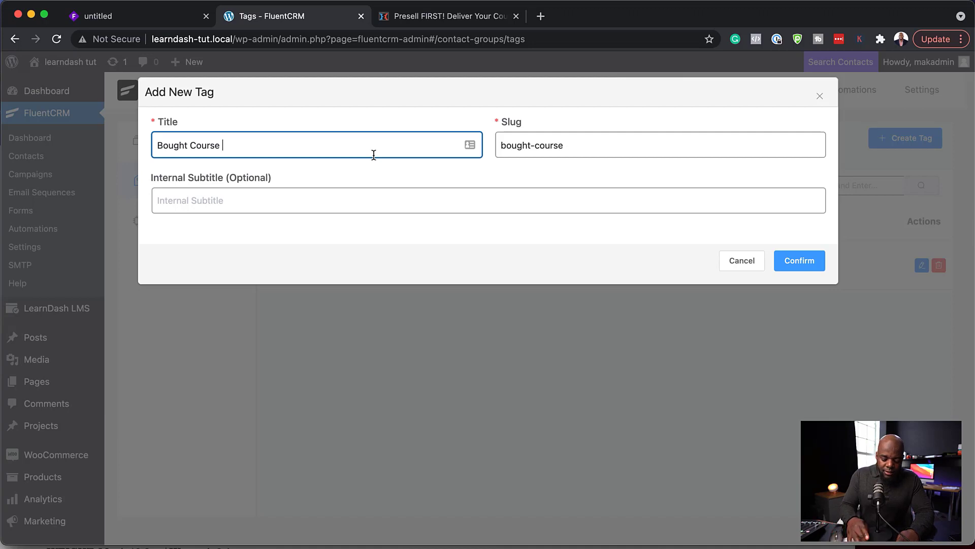
text(B)
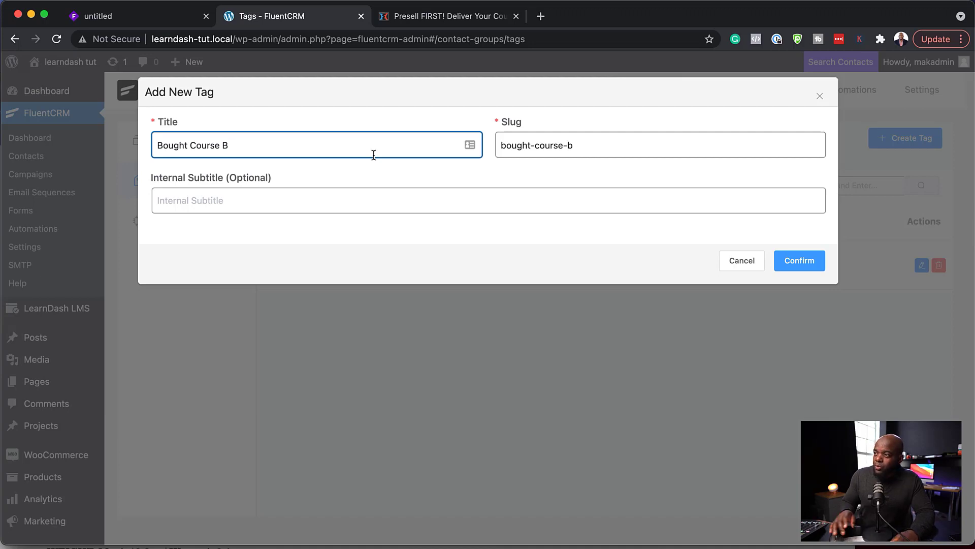
triple_click(270, 146)
click(252, 208)
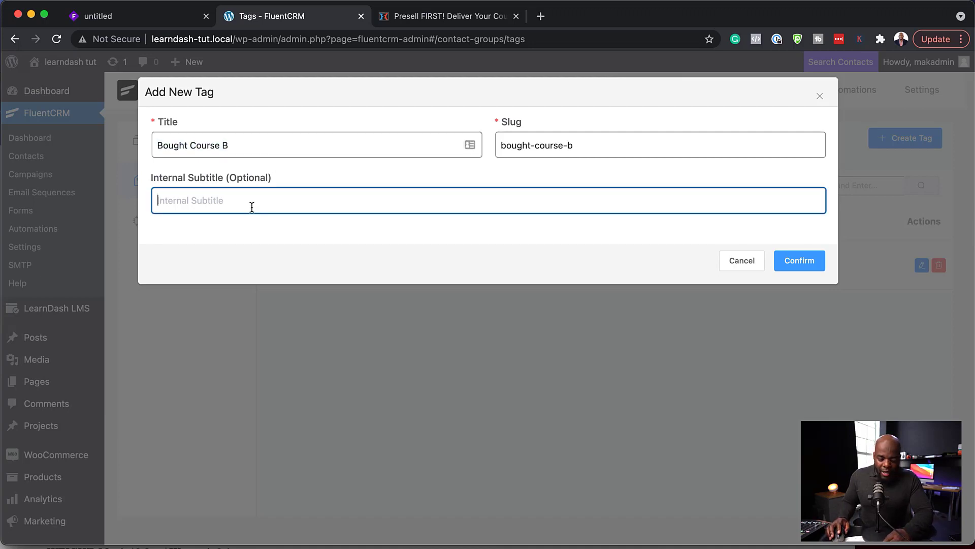
click(805, 258)
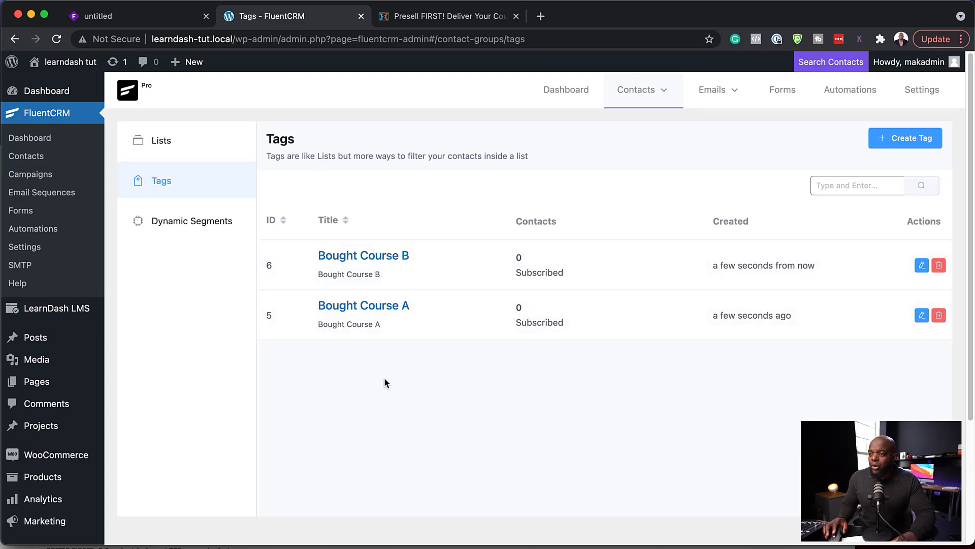
- On the Course A product's FluentCRM tab, add tag 'Bought Course A' on purchase and update
scroll(51, 457, down, 1)
mouse_move(63, 480)
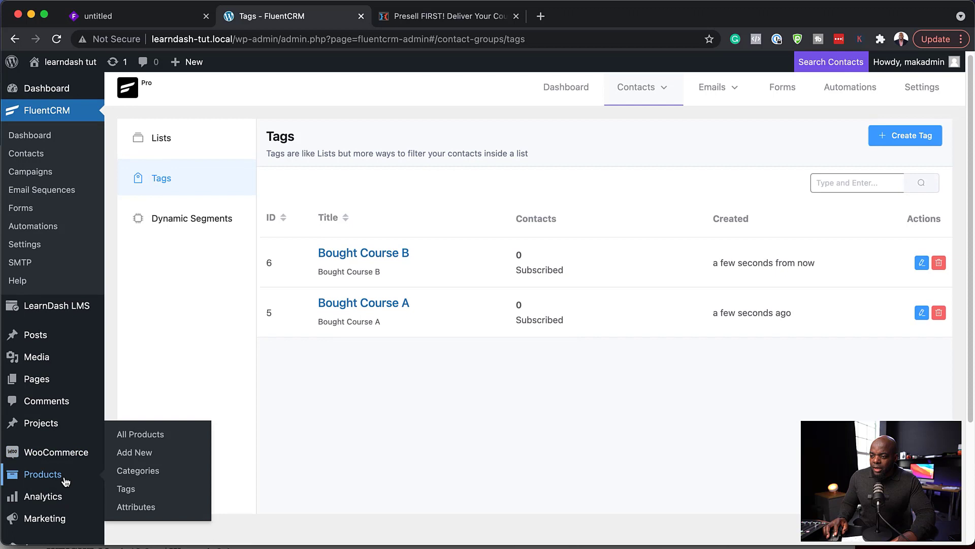
scroll(165, 443, down, 2)
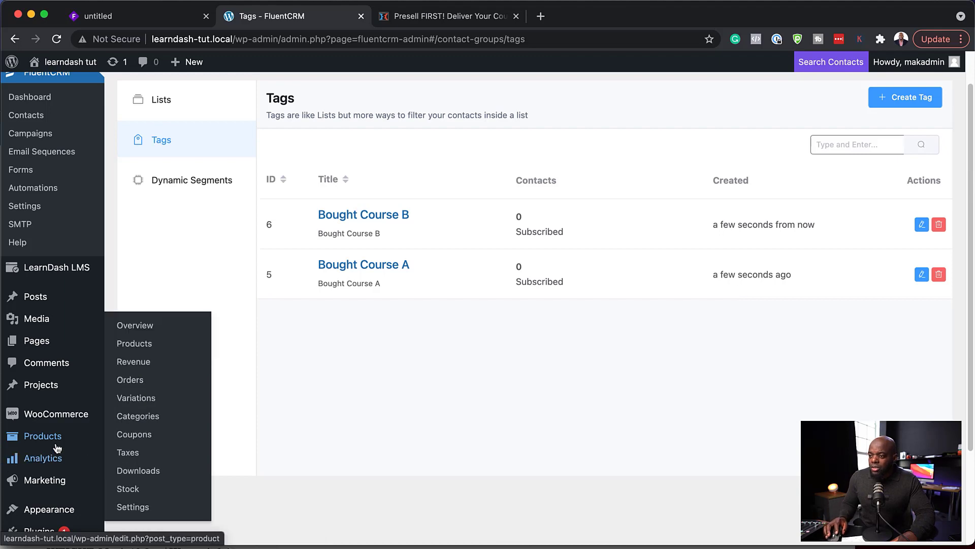
click(77, 441)
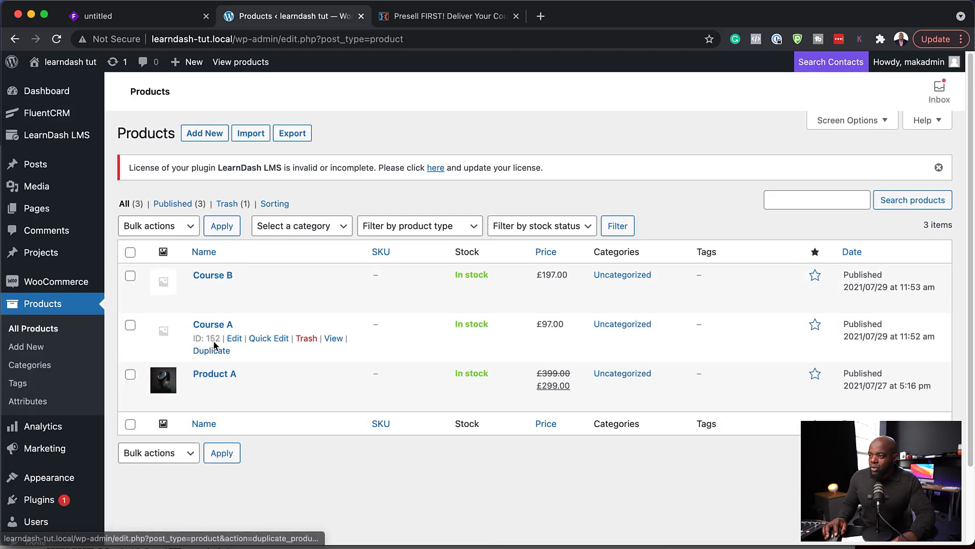
click(235, 339)
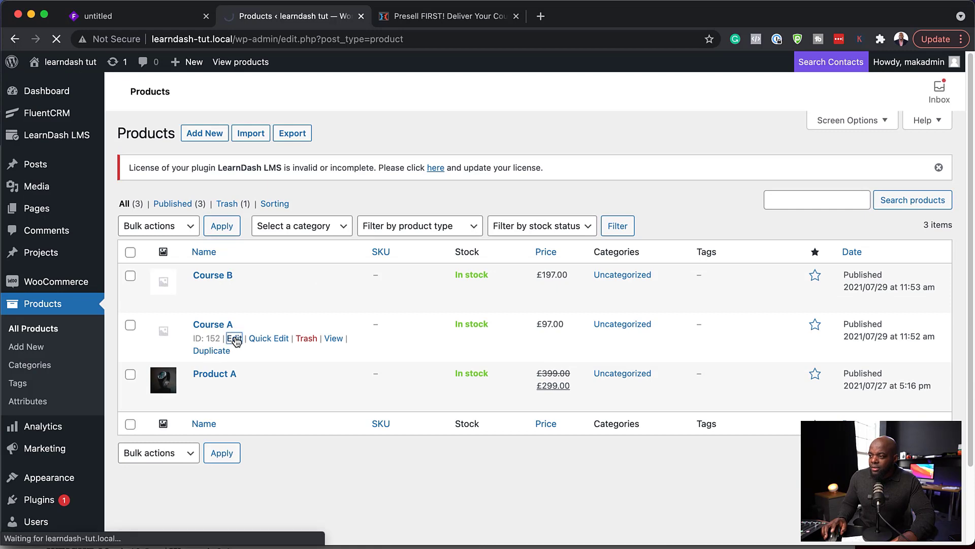
scroll(236, 340, down, 3)
scroll(235, 340, down, 6)
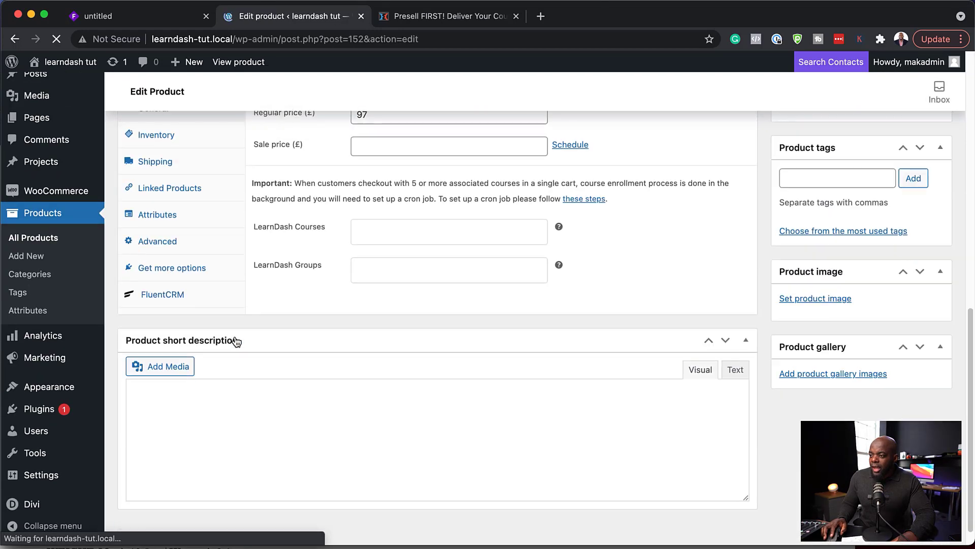
click(202, 300)
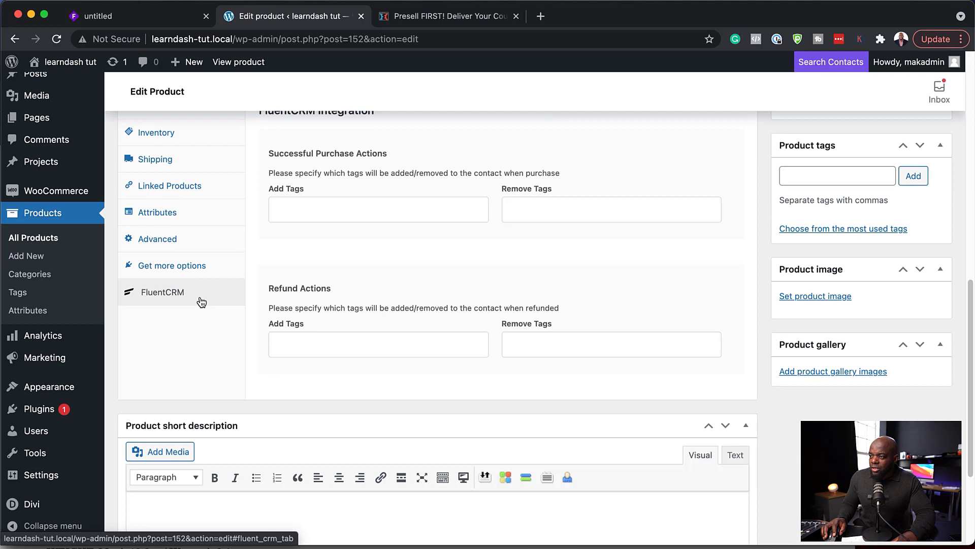
click(340, 210)
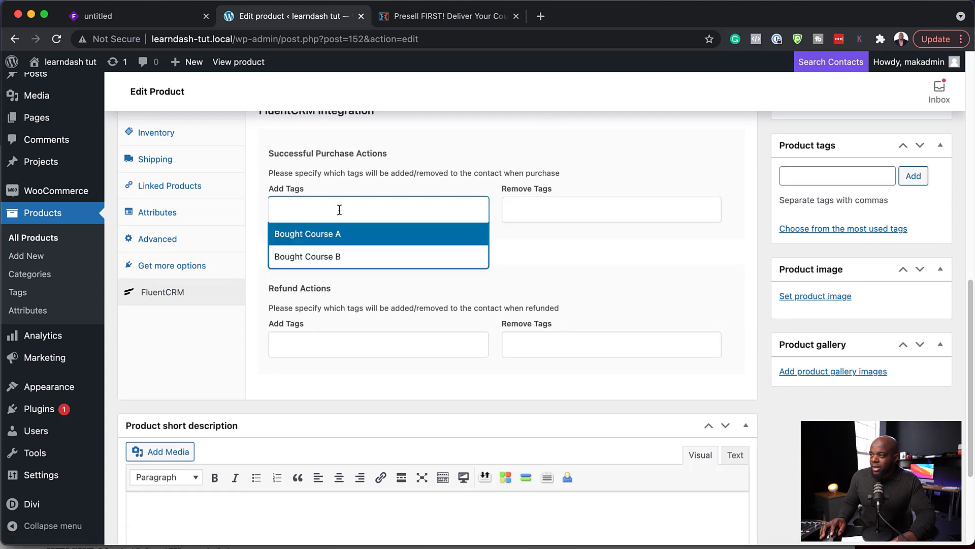
click(340, 242)
scroll(794, 318, up, 8)
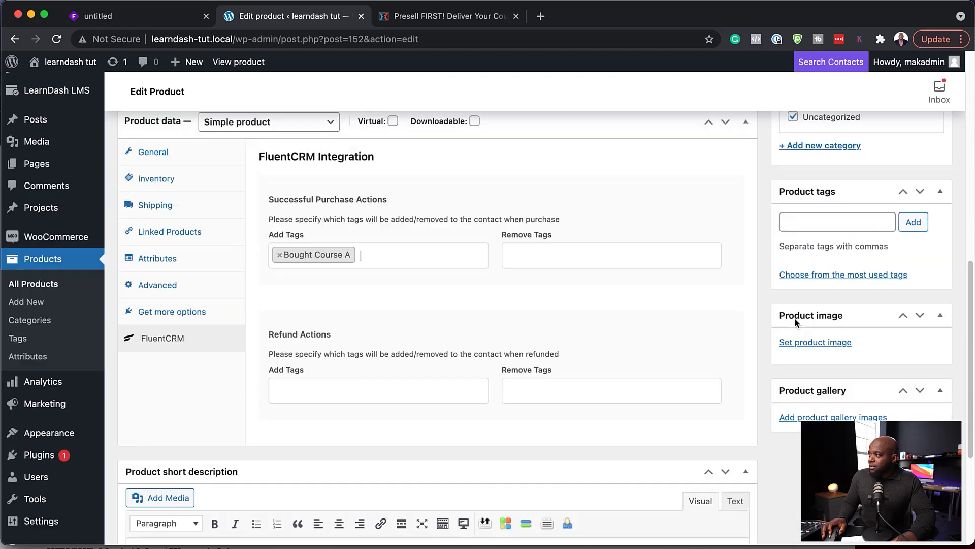
click(923, 362)
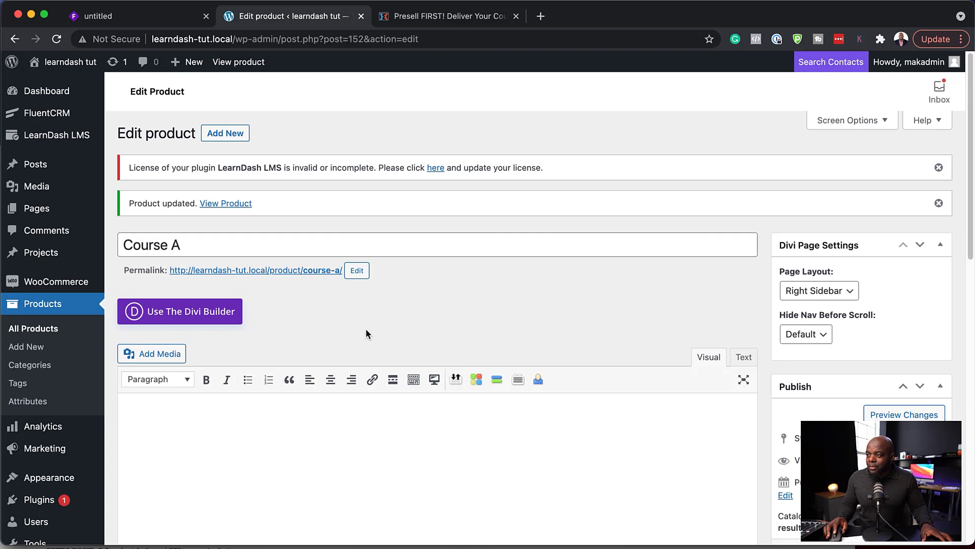
click(49, 334)
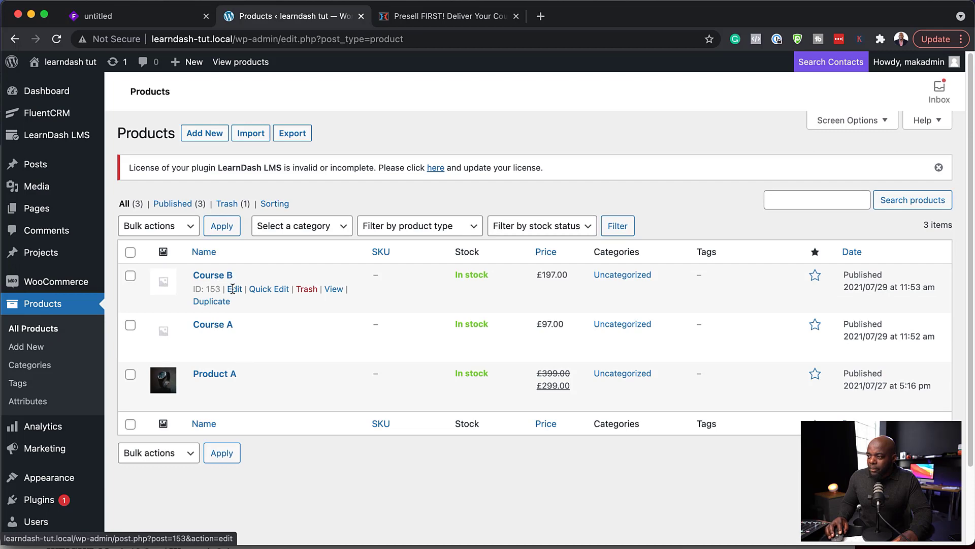
click(234, 289)
scroll(486, 430, down, 10)
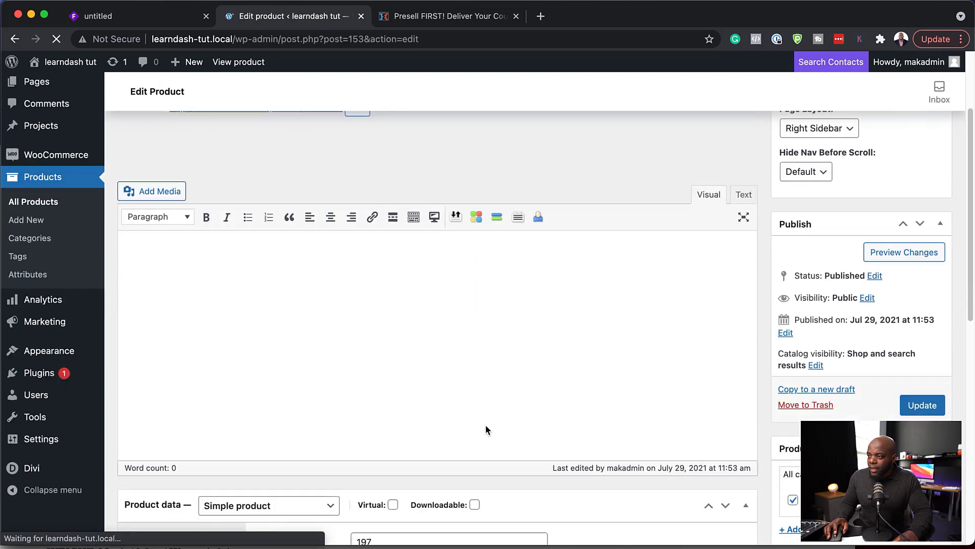
scroll(485, 424, down, 2)
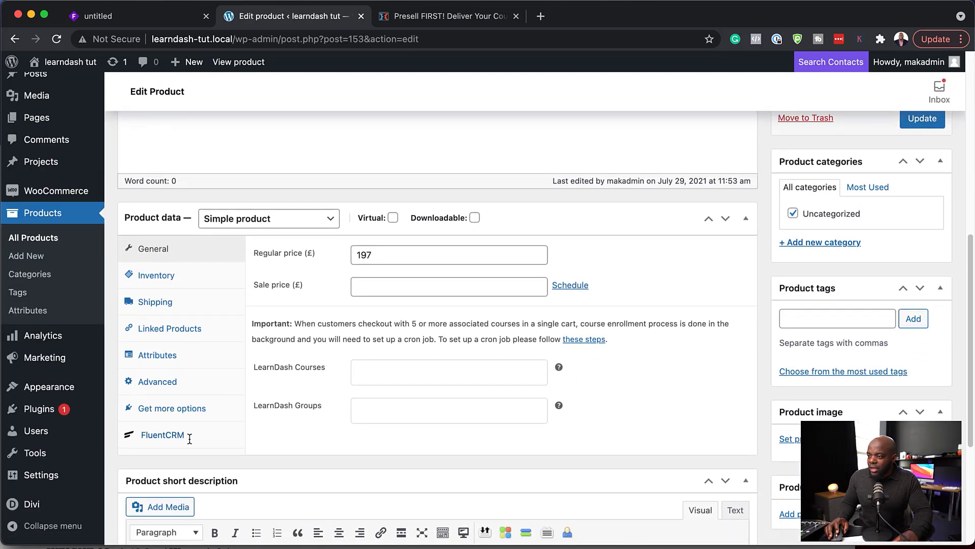
click(169, 438)
click(356, 355)
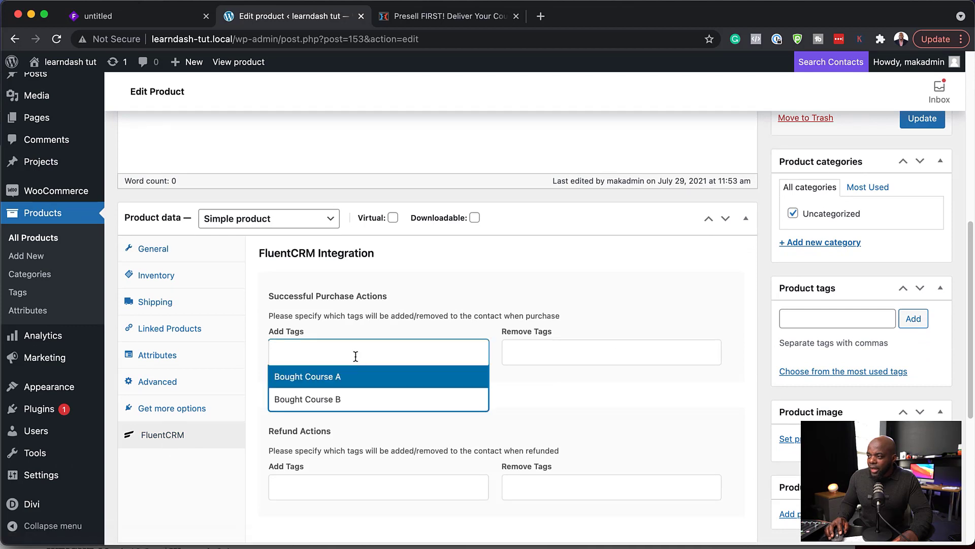
click(354, 405)
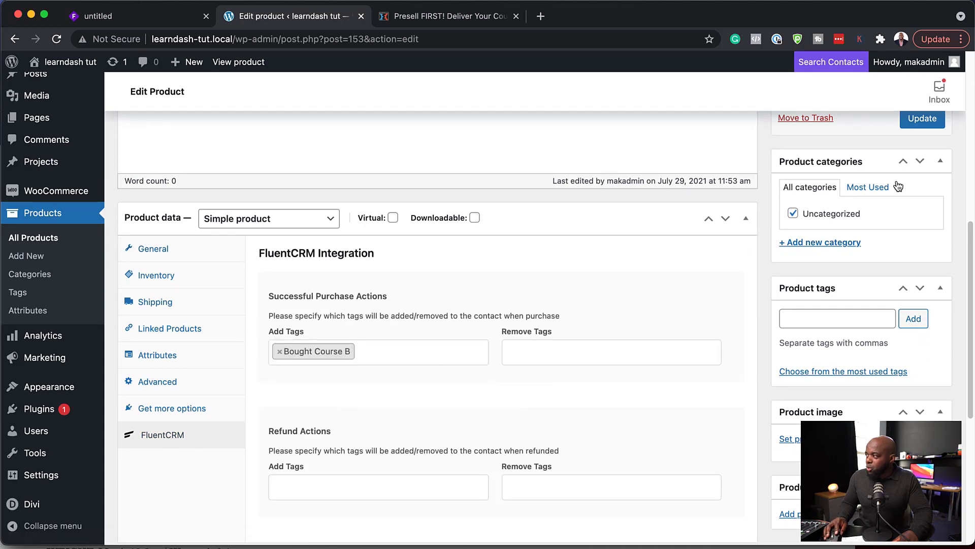
click(932, 120)
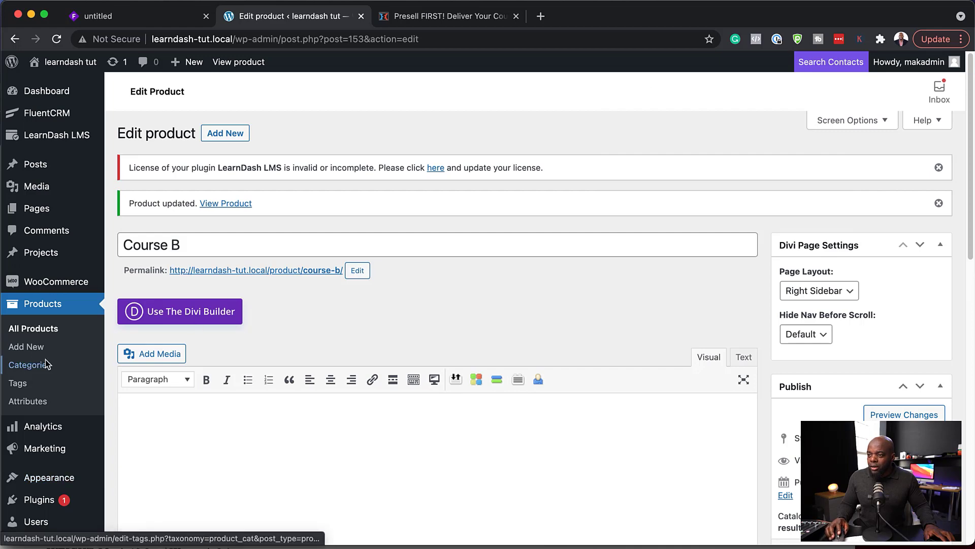
scroll(453, 457, down, 1)
scroll(452, 458, down, 4)
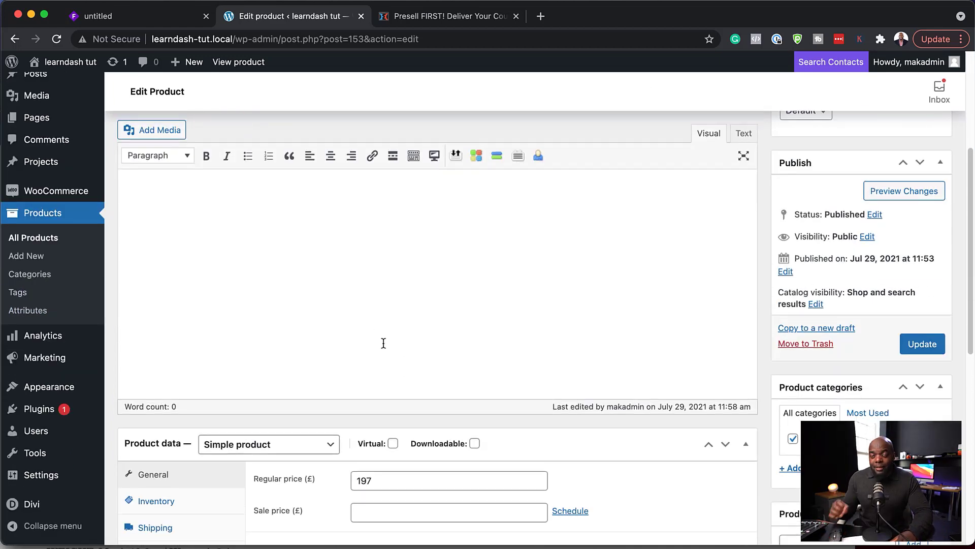
scroll(400, 334, up, 5)
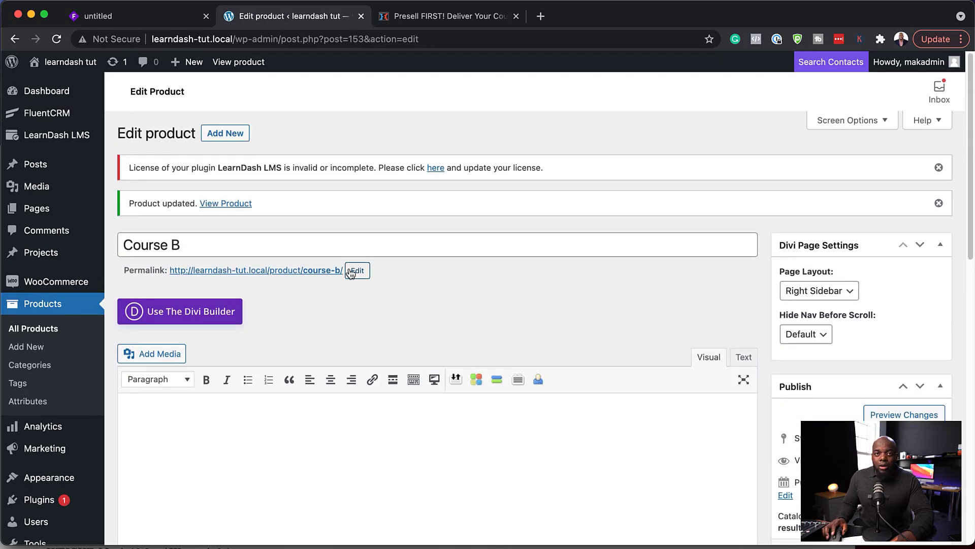
mouse_move(42, 119)
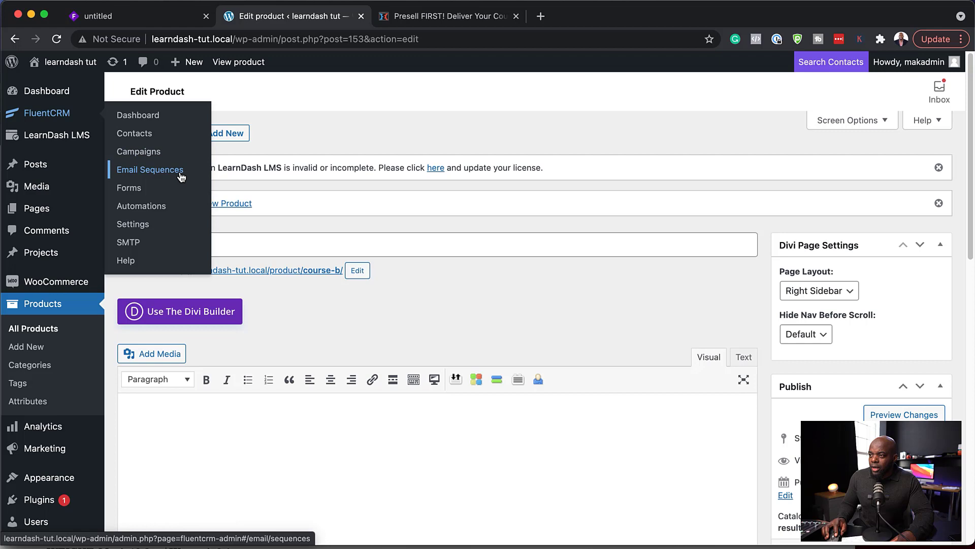
- Start a new automation funnel from FluentCRM's Automations list
click(152, 207)
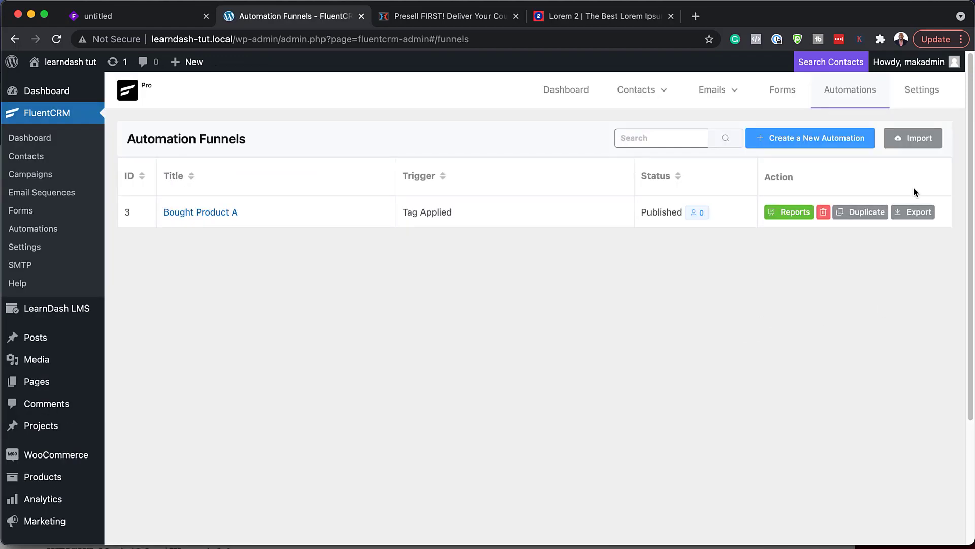
click(819, 137)
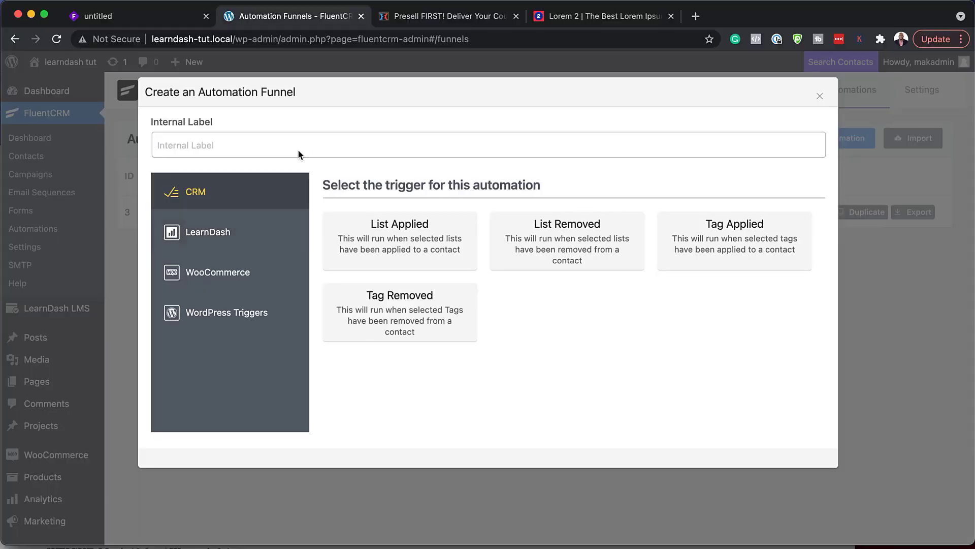
- Create funnel 'Completed Course A' with LearnDash 'Completes a Course' trigger targeting Course A, and save
click(298, 149)
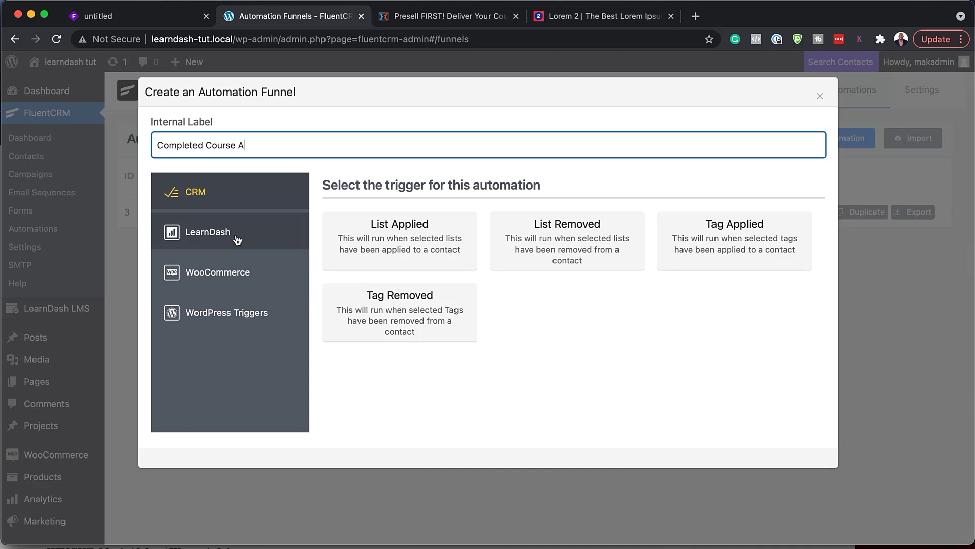
click(238, 240)
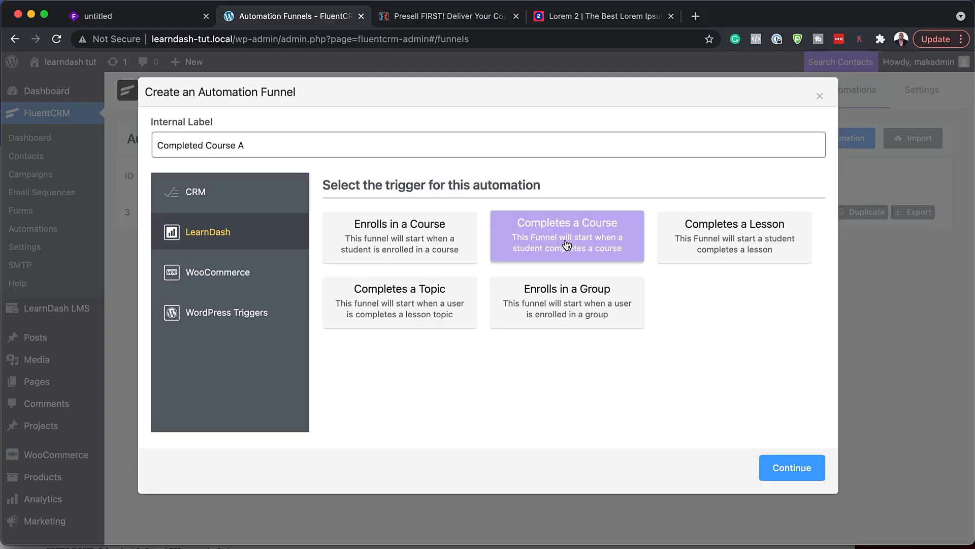
click(801, 473)
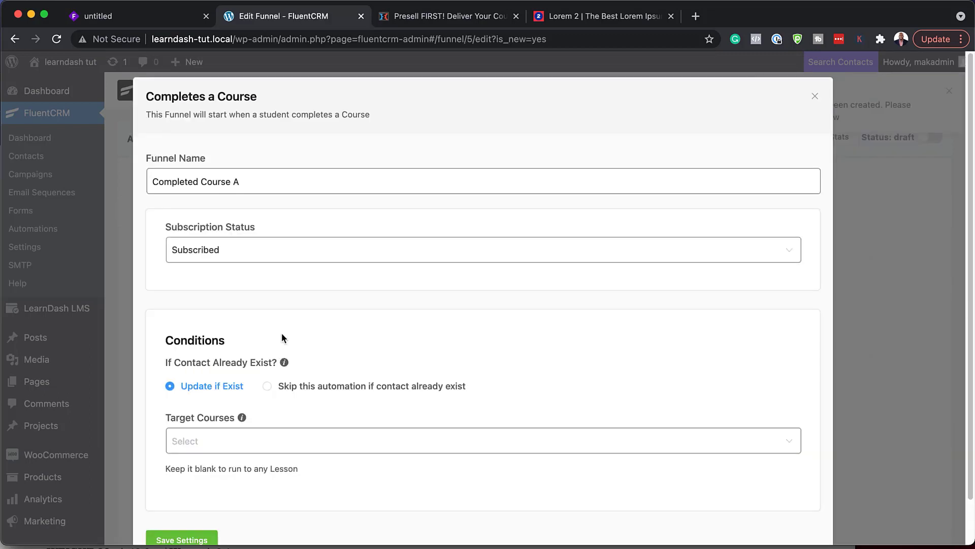
scroll(296, 432, down, 2)
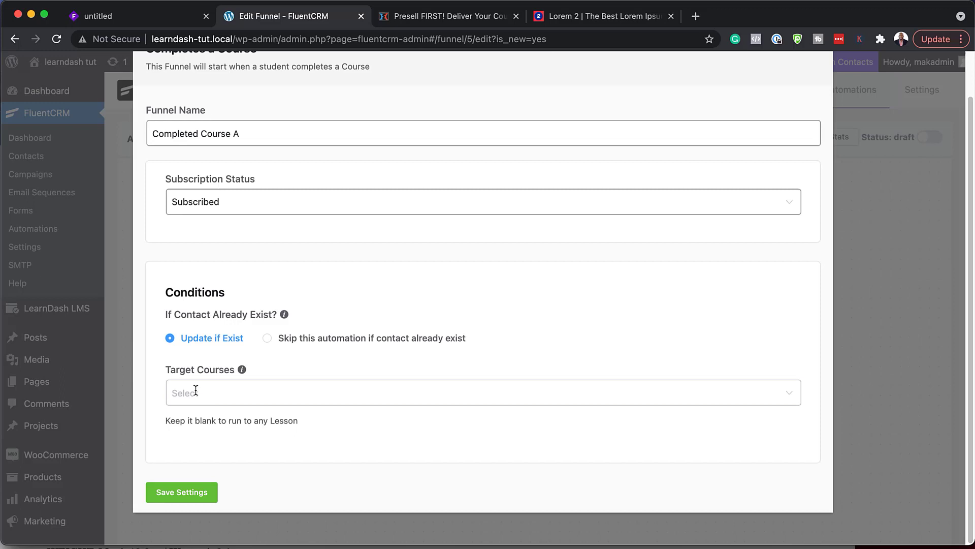
click(194, 392)
click(230, 454)
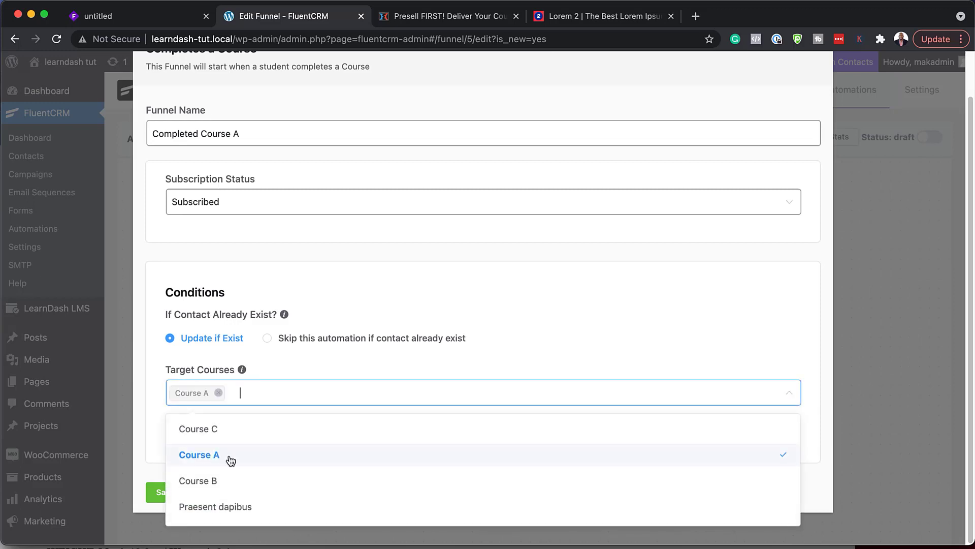
click(139, 466)
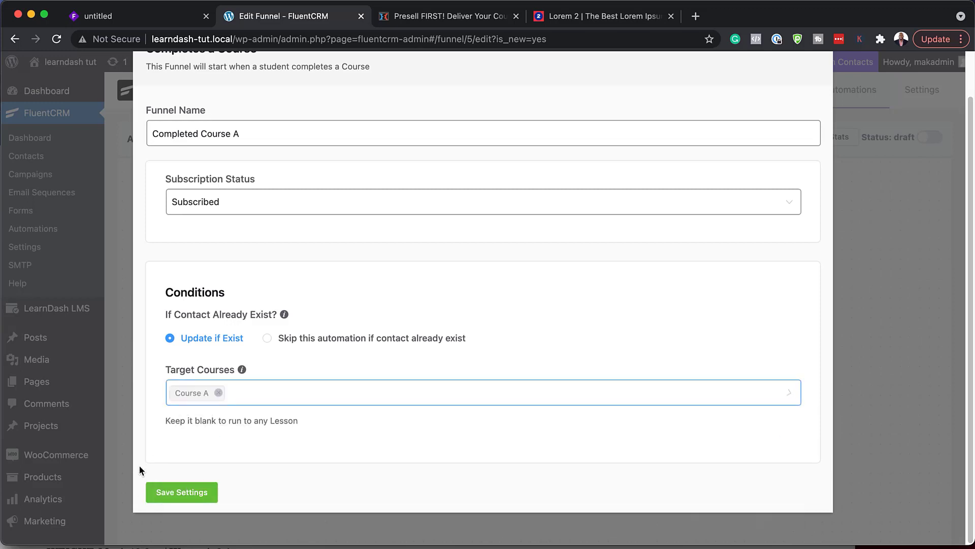
click(188, 499)
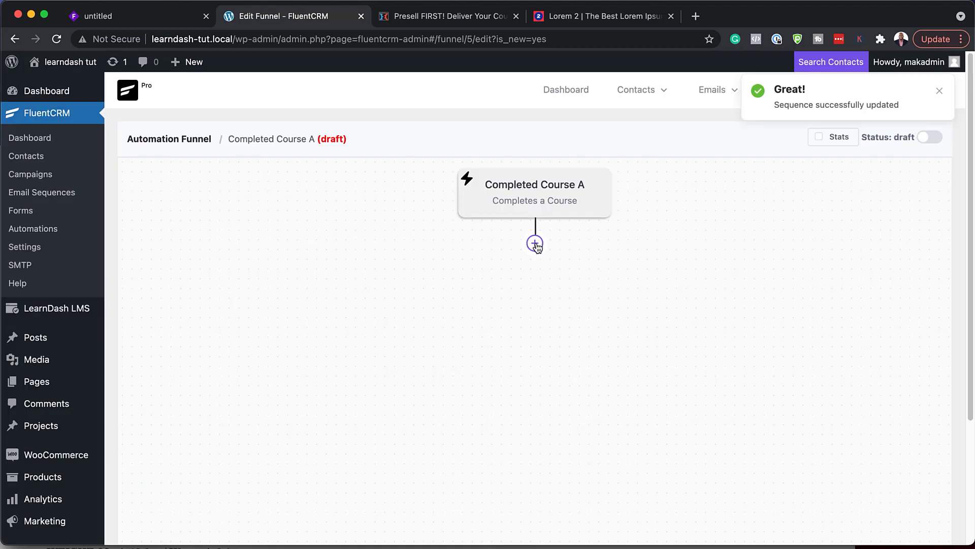
- Add a Send Custom Email step with subject 'Congratulations For Completing Course A'
click(535, 243)
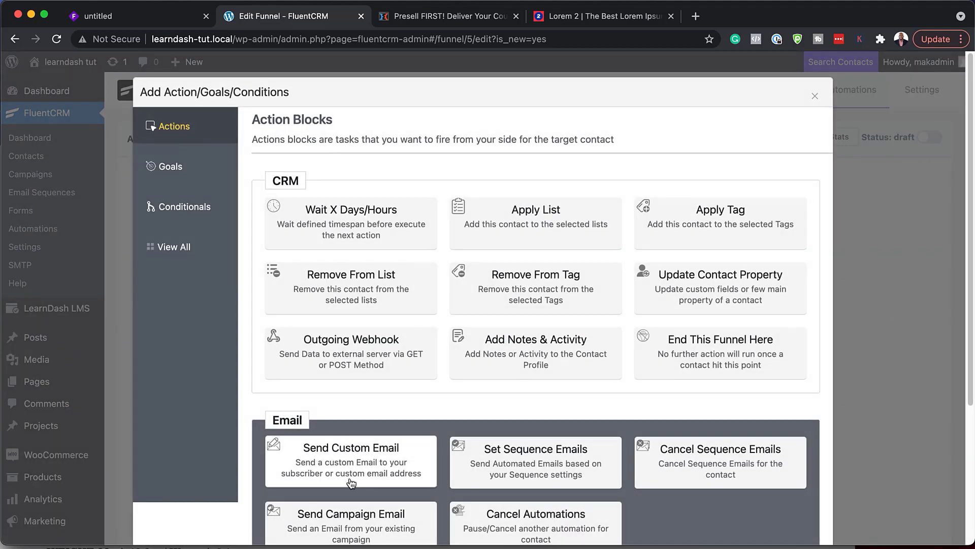
scroll(359, 457, down, 1)
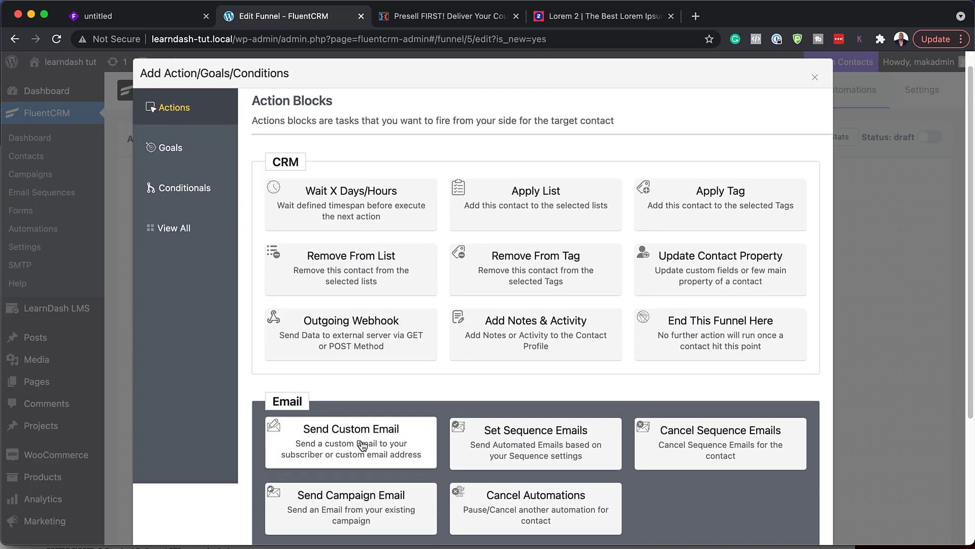
click(362, 445)
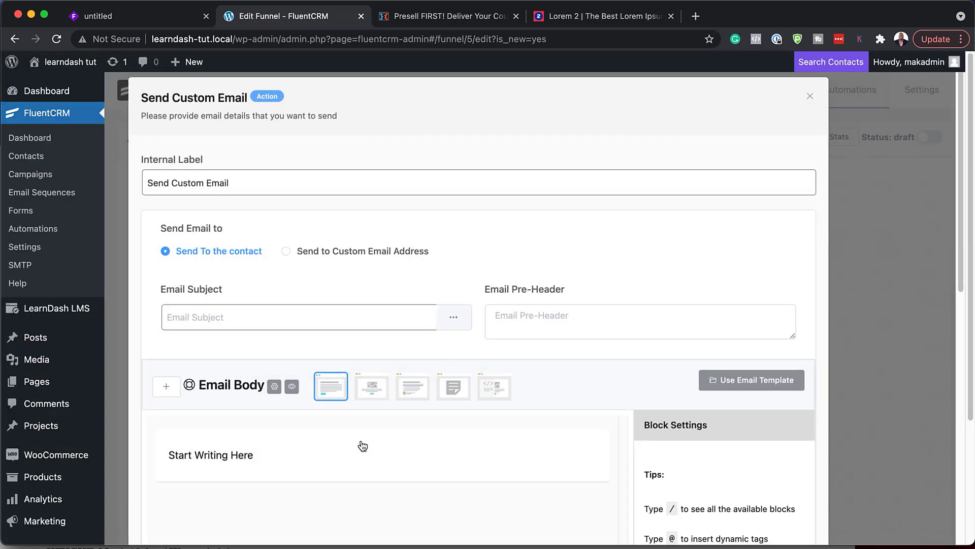
click(292, 322)
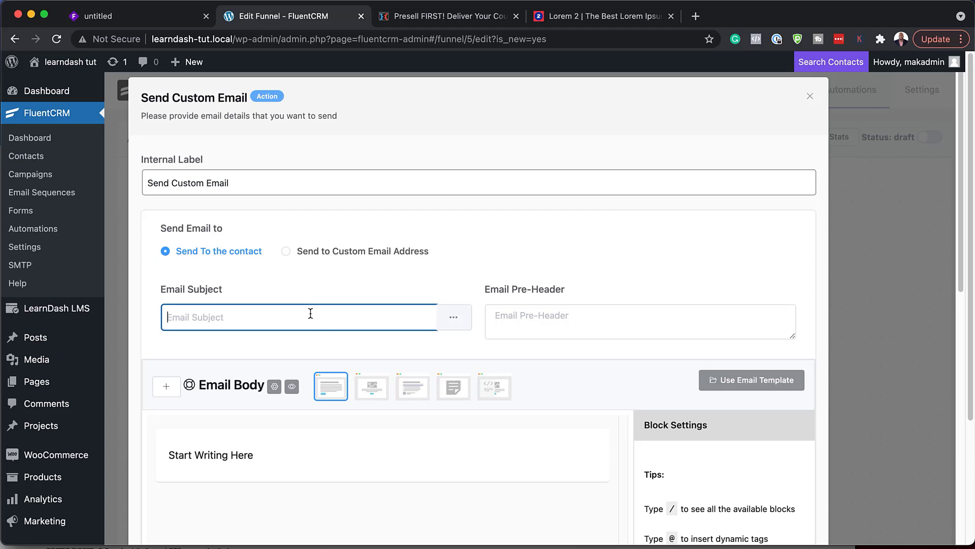
text(Congratulations For Completing Course A)
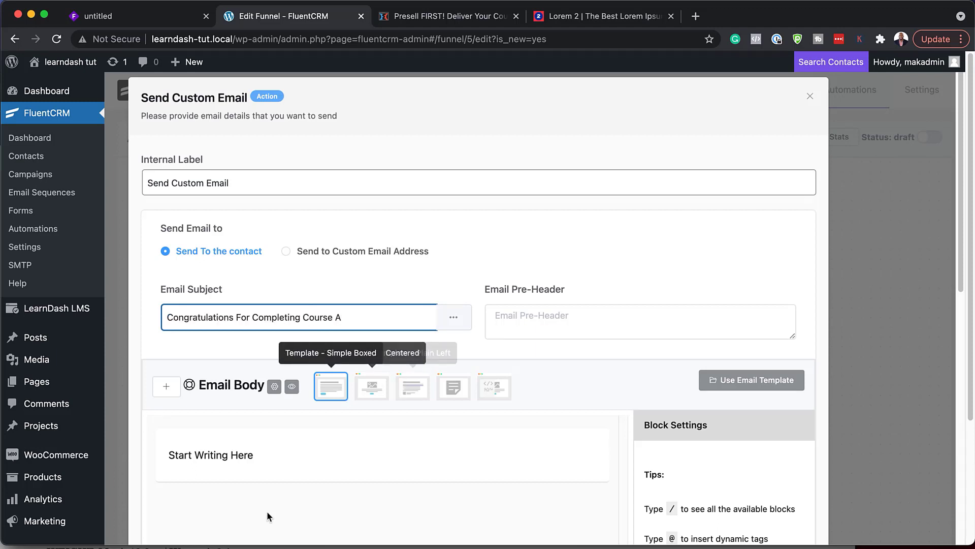
- Write the body: first-name greeting, pasted lorem ipsum paragraphs, and a Regards sign-off with sender's name
click(166, 455)
text(Hello, @)
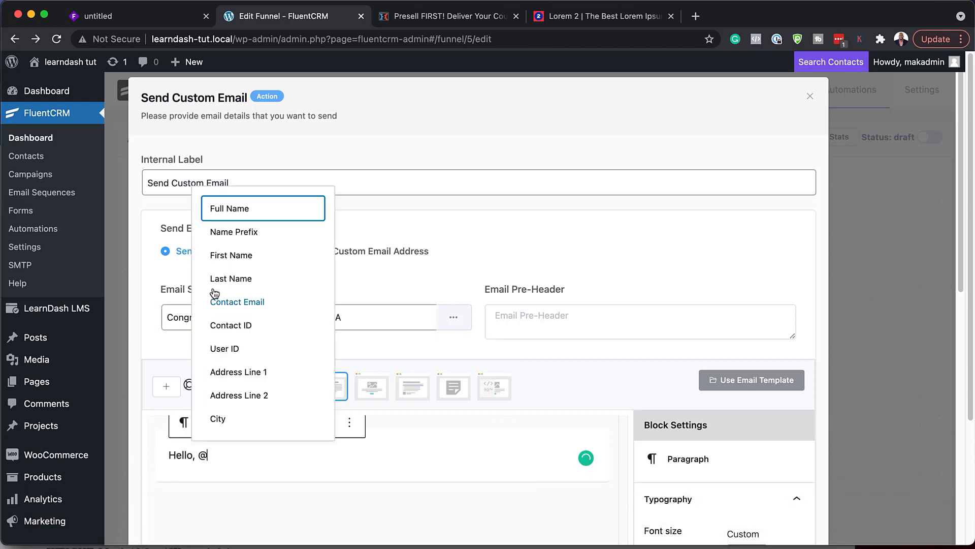
click(248, 256)
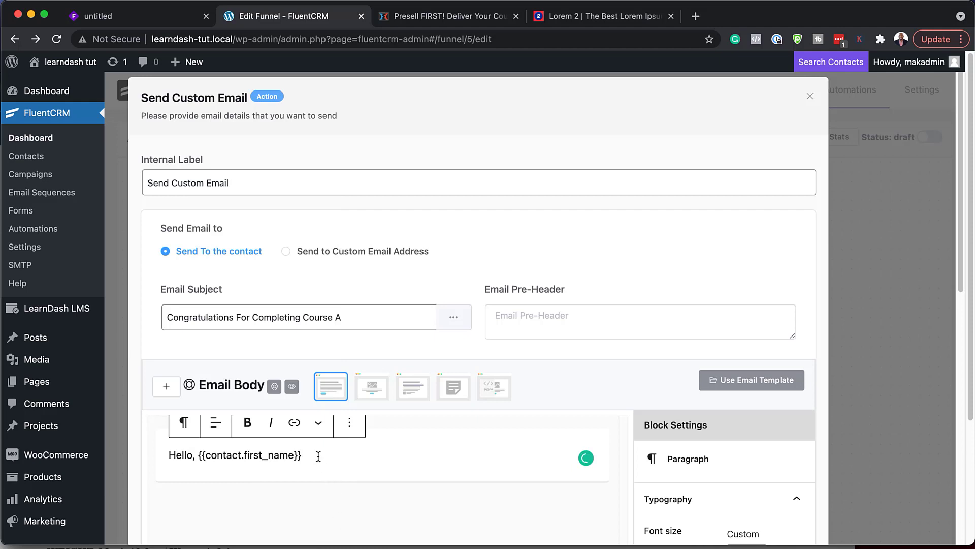
key(Return)
text(Lorem ipsum dolor sit amet, consectetuer adipiscing elit. Donec odio. Quisque volutpat mattis eros. Nullam malesuada erat ut turpis. Suspendisse urna nibh, viverra non, semper suscipit, posuere a, pede. Donec nec justo eget felis facilisis fermentum. Aliquam porttitor mauris sit amet orci. Aenean dignissim pellentesque felis. Morbi in sem quis dui placerat ornare. Pellentesque odio nisi, euismod in, pharetra a, ultricies in, diam. Sed arcu. Cras consequat. Praesent dapibus, neque id cursus faucibus, tortor neque egestas auguae, eu vulputate magna eros eu erat. Aliquam erat volutpat. Nam dui mi, tincidunt quis, accumsan porttitor, facilisis luctus, metus.)
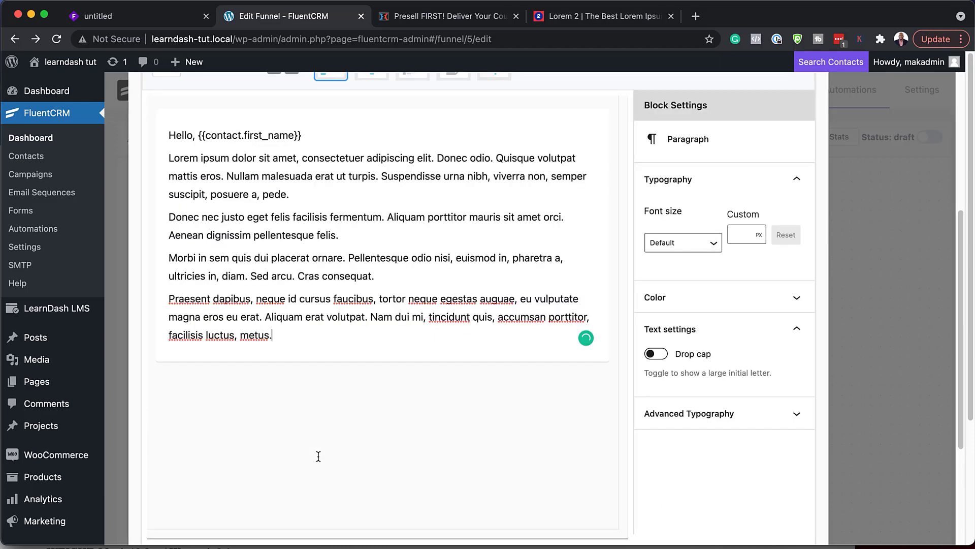
key(Return)
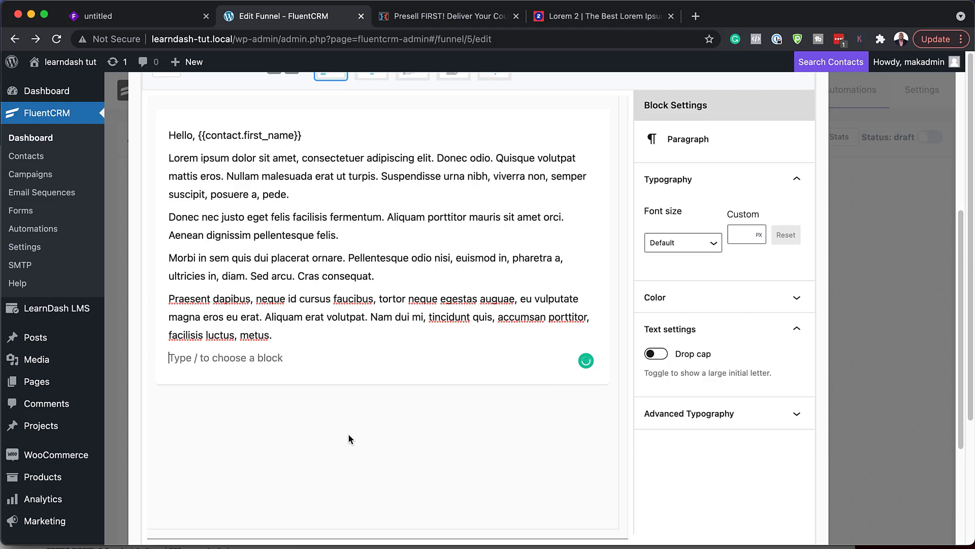
key(Return)
text(Re)
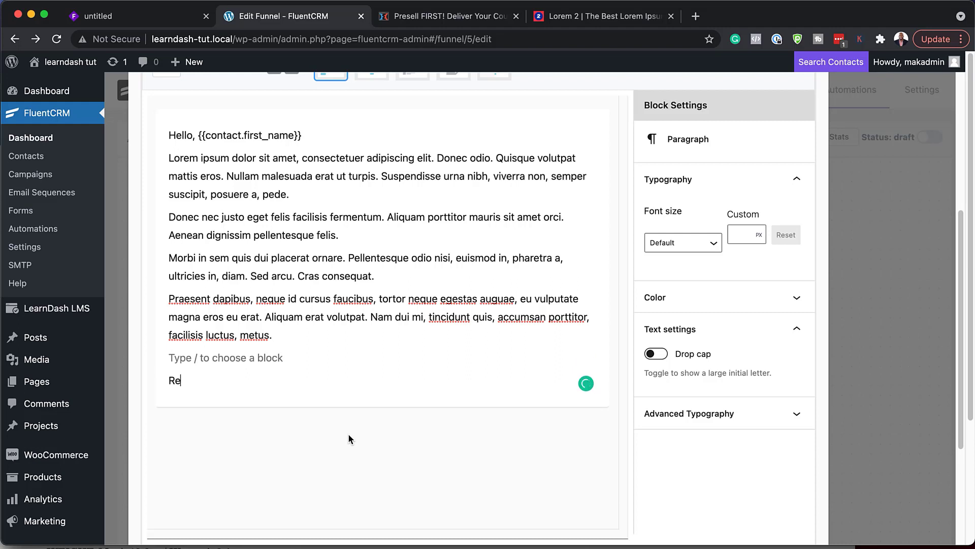
text(gards)
key(Return)
text(Ma)
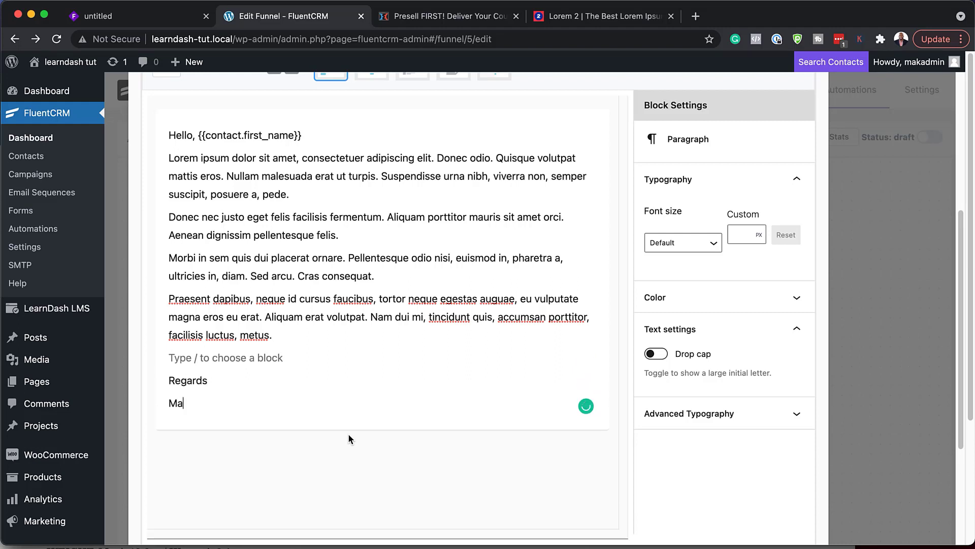
text(k)
click(354, 241)
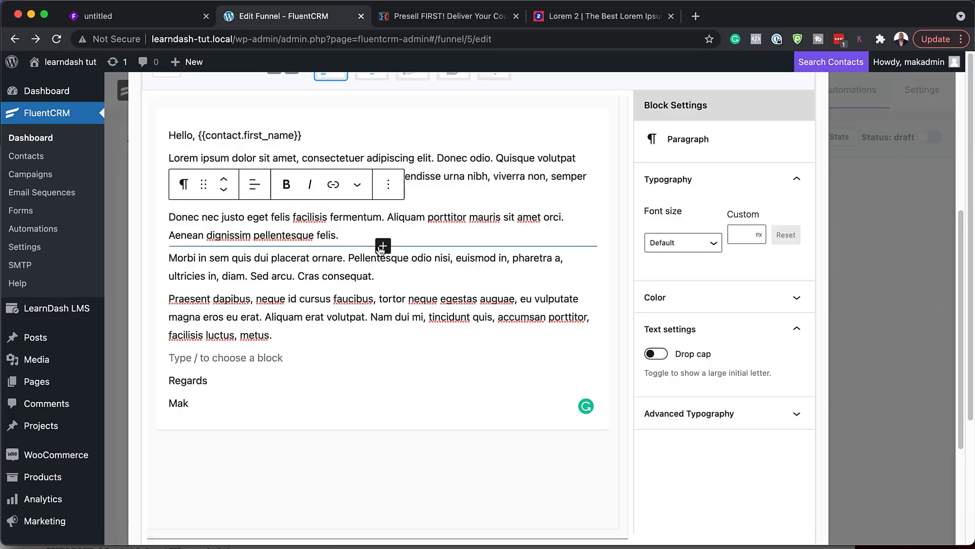
click(382, 246)
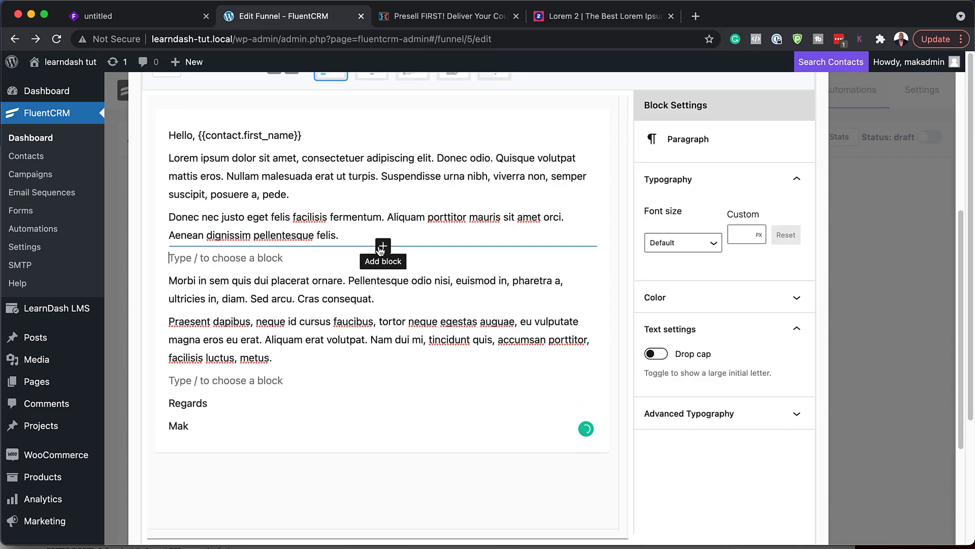
- Insert a 'Special One-time Offer!' button block in the empty paragraph and save the email step
text(/)
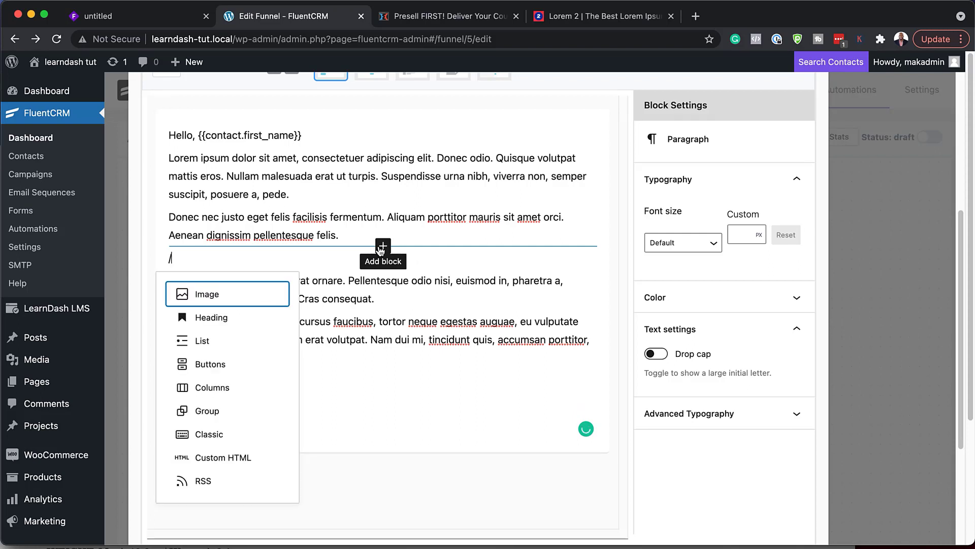
text(butto)
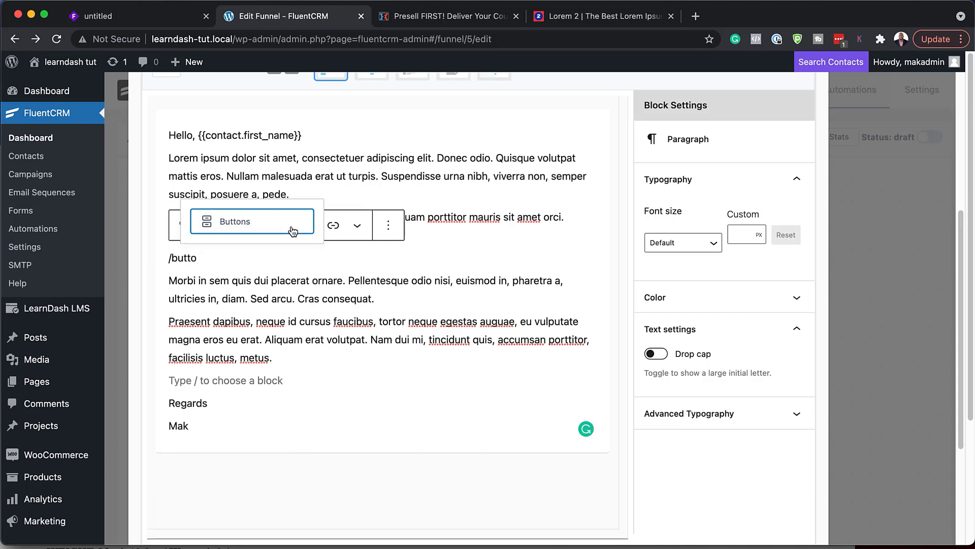
key(Return)
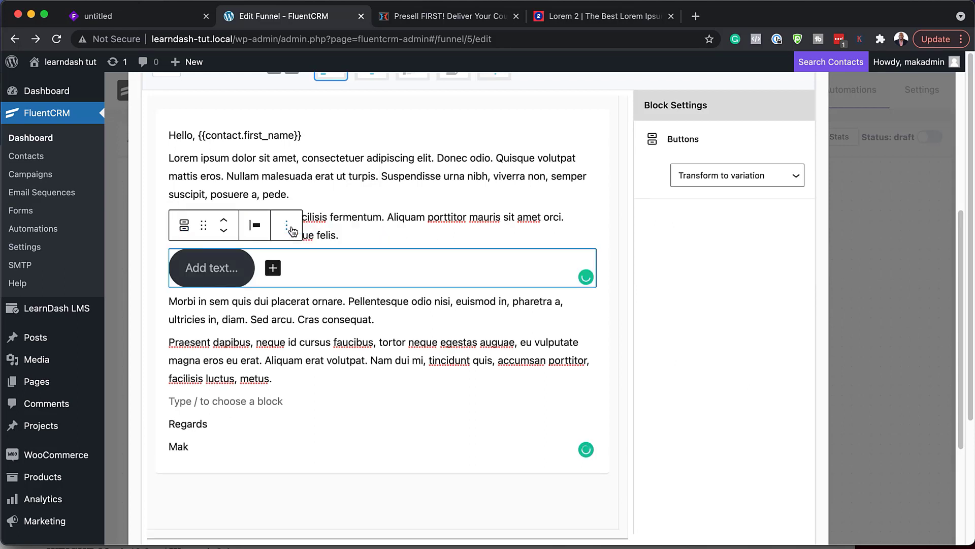
click(210, 273)
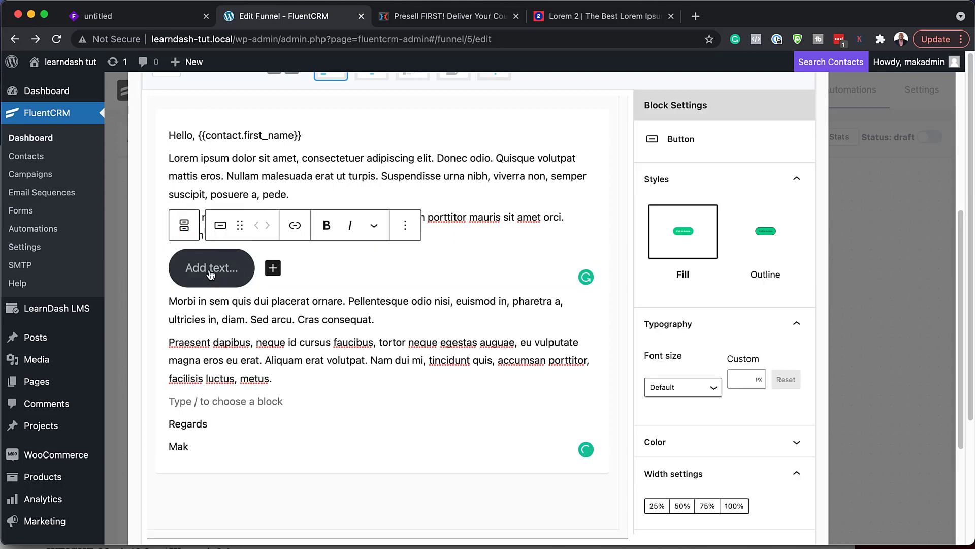
text(Special One-time Offer!)
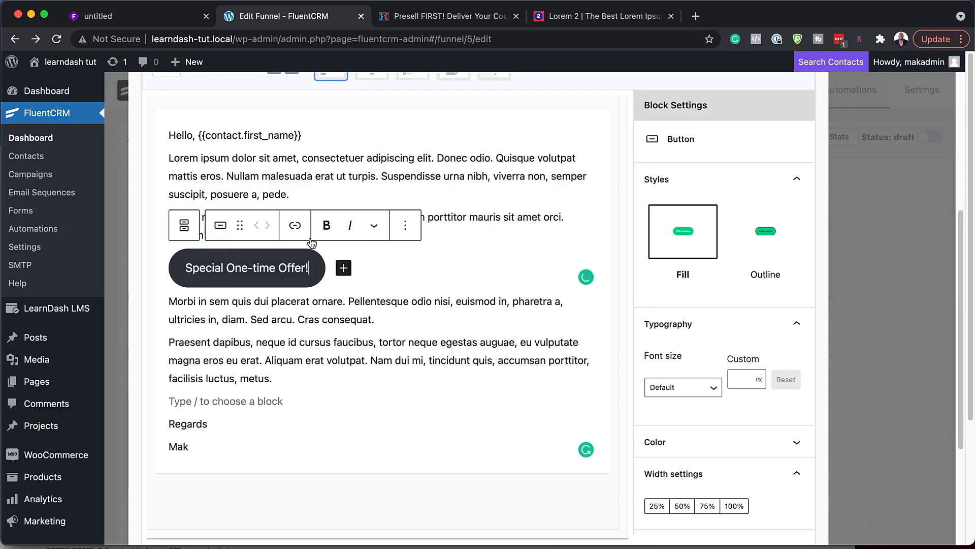
click(296, 227)
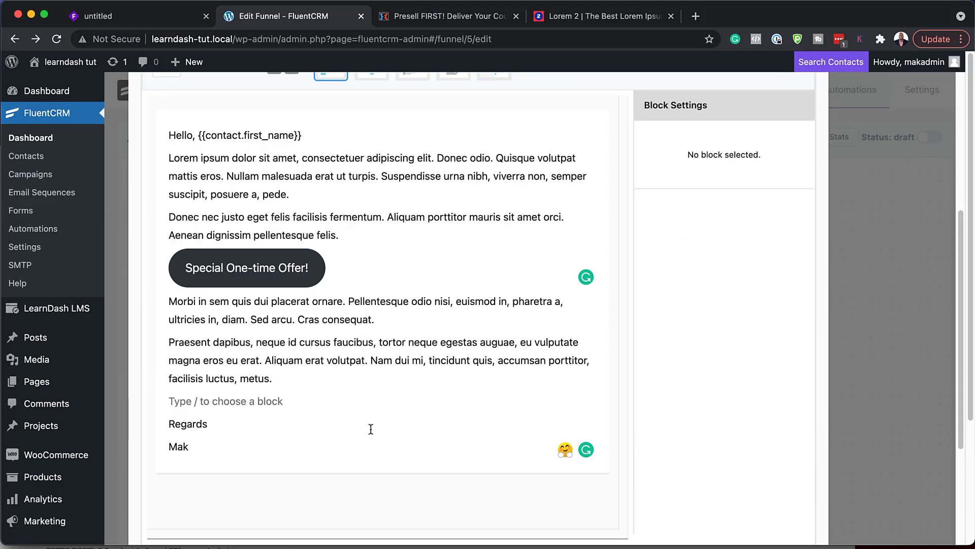
scroll(476, 391, up, 5)
scroll(476, 391, down, 10)
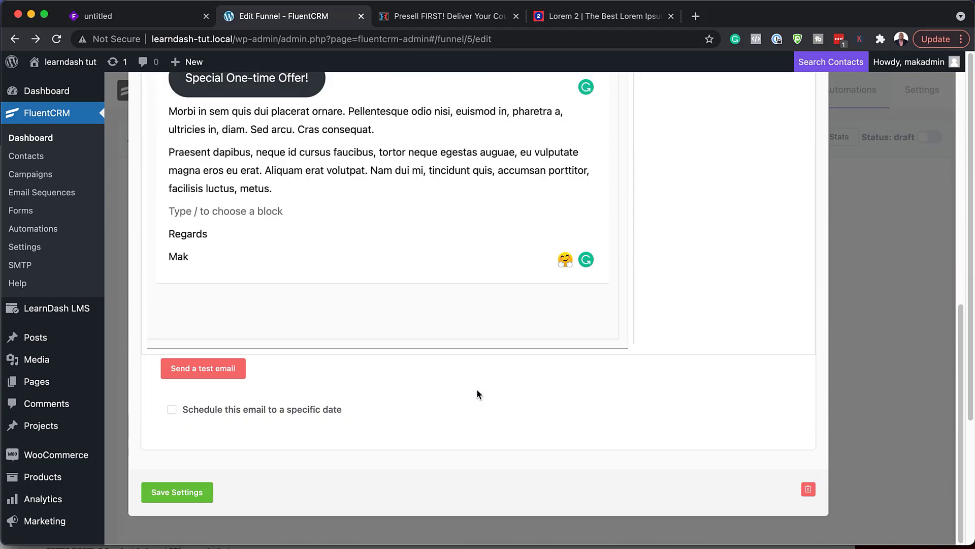
click(184, 502)
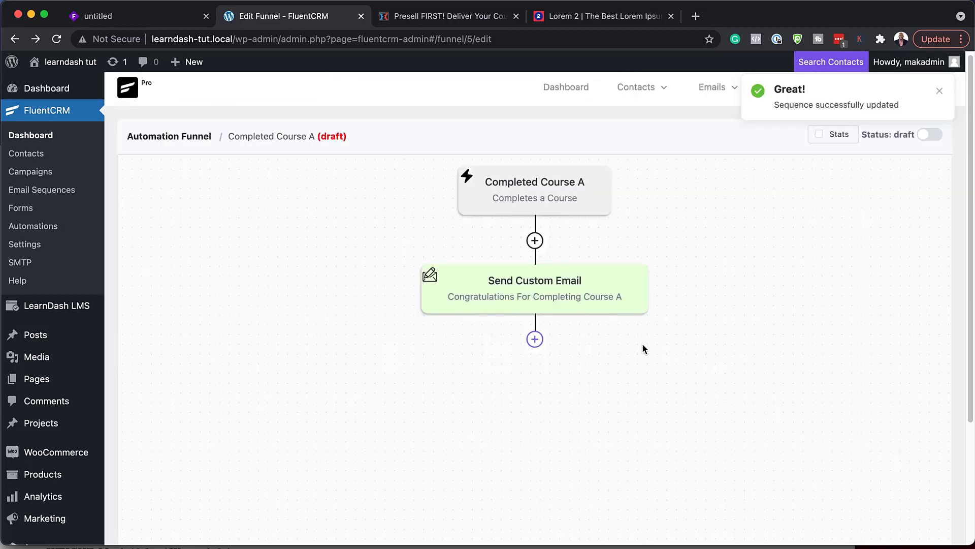
- Add a Tag Applied goal for 'Bought Course B' as an Essential Point and save it
click(536, 341)
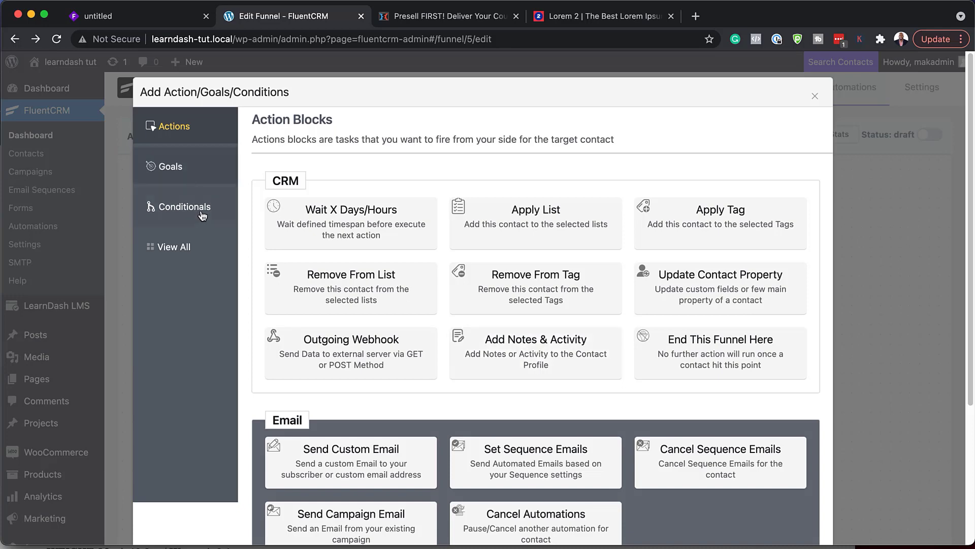
click(212, 179)
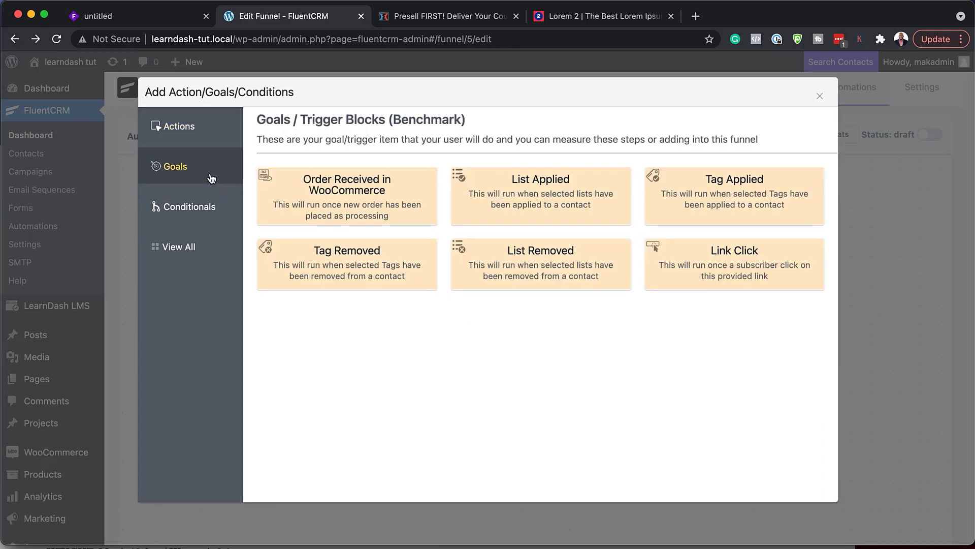
click(766, 205)
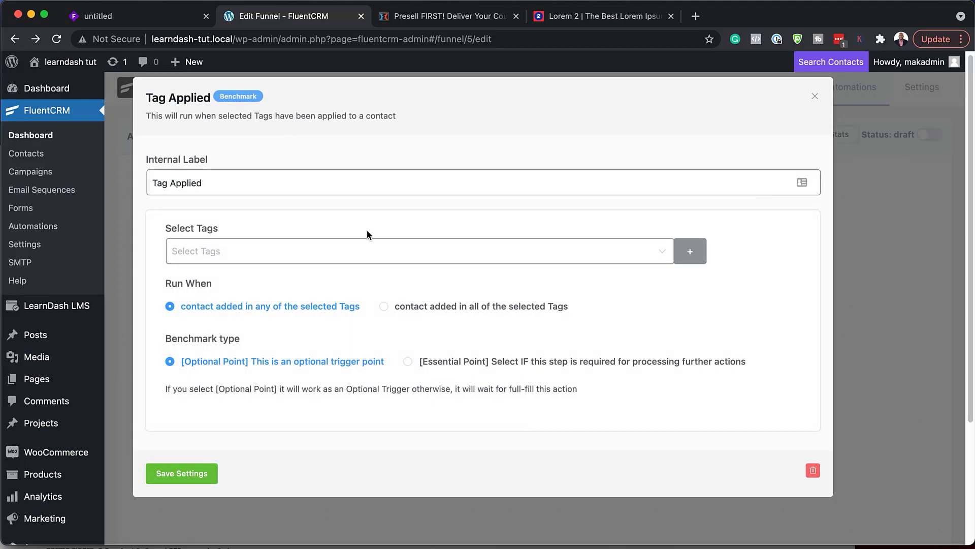
click(239, 254)
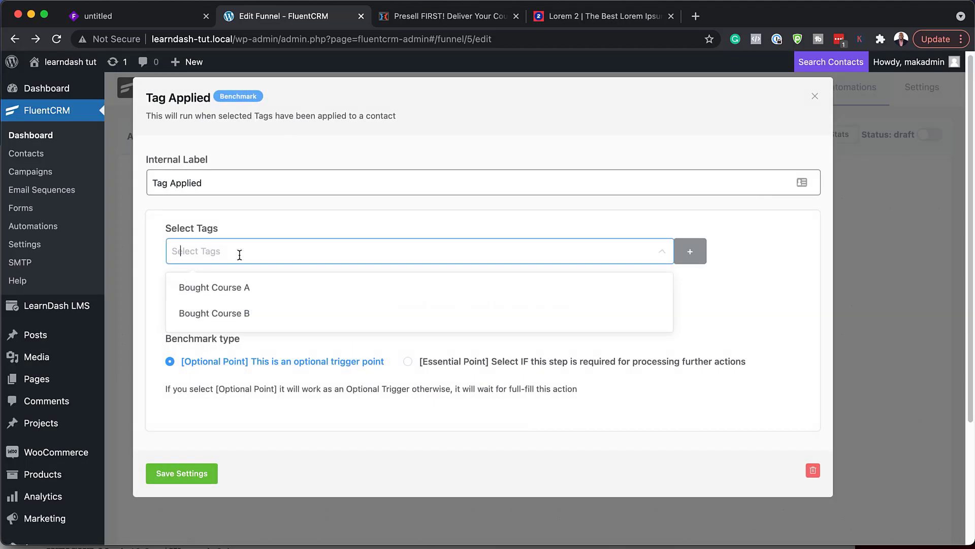
click(299, 317)
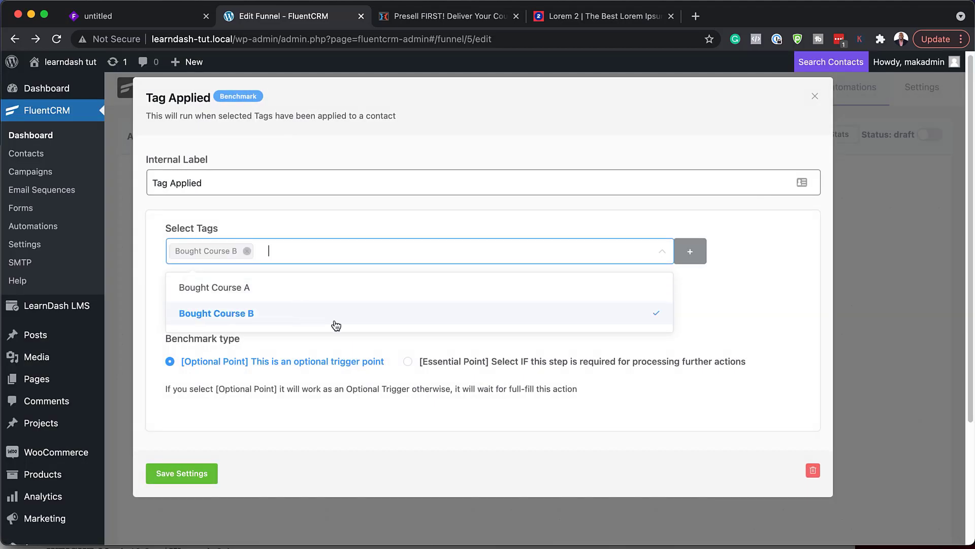
click(408, 362)
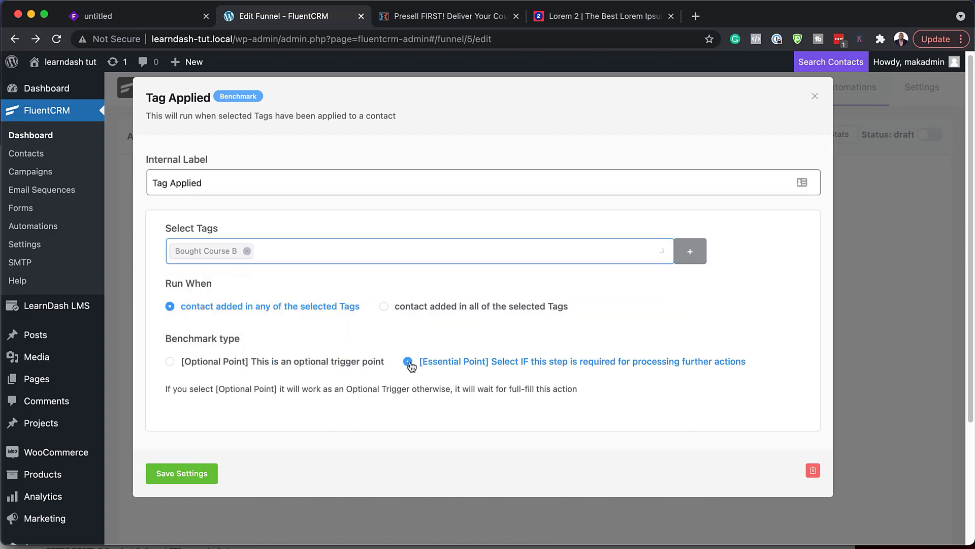
click(181, 474)
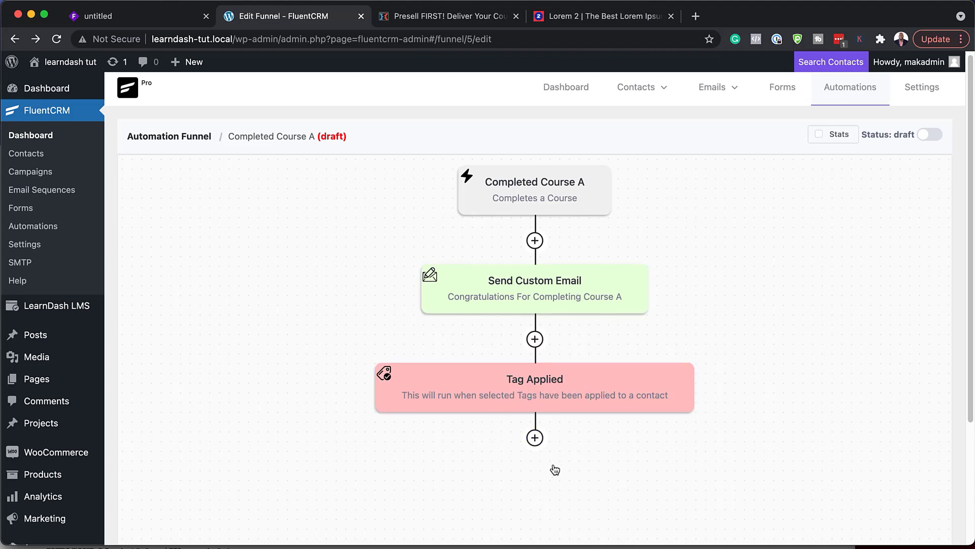
- Add a Send Custom Email action after the tag goal with subject 'Welcome to Course B'
click(535, 438)
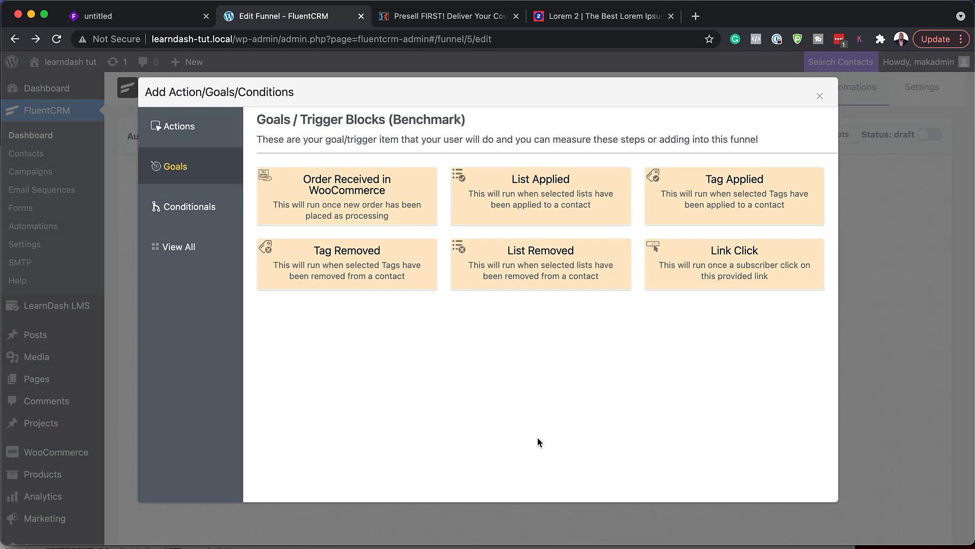
click(201, 124)
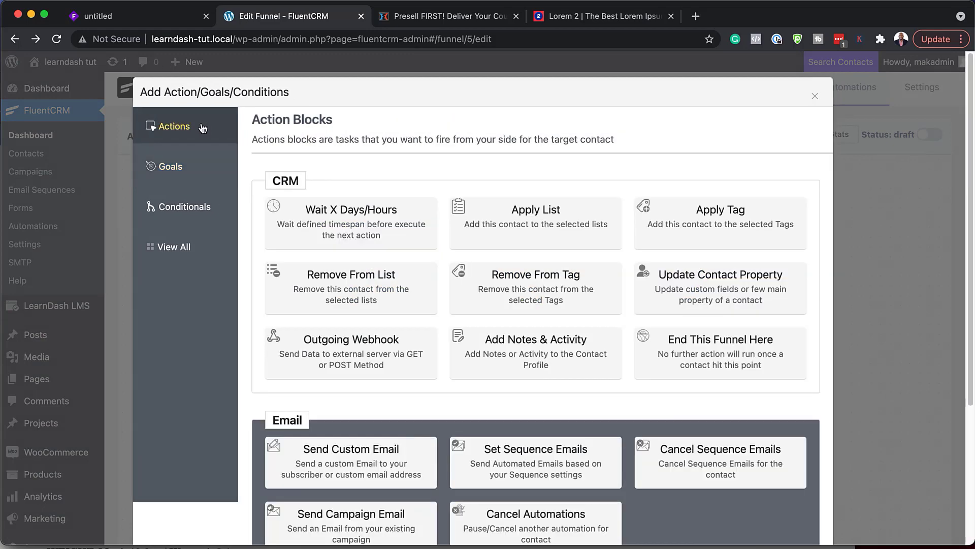
click(386, 461)
click(224, 318)
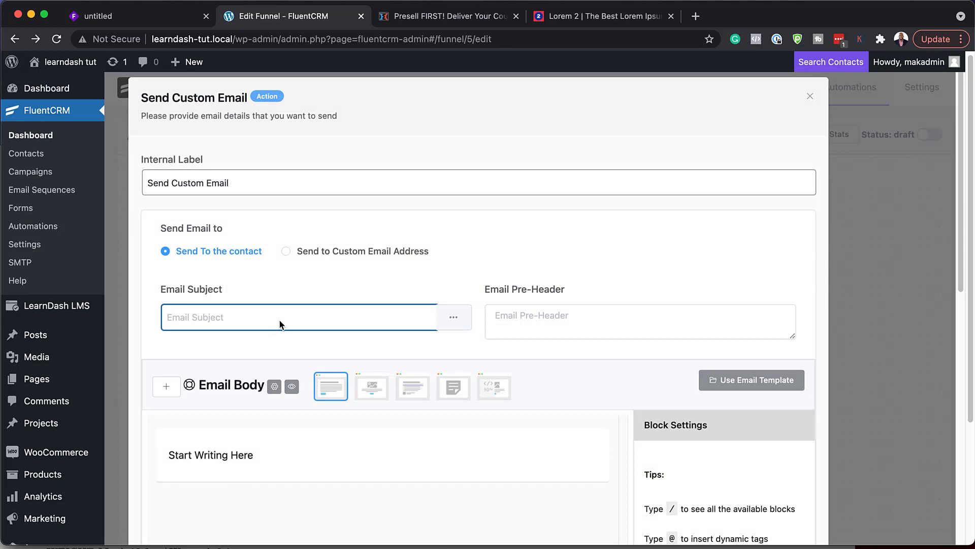
text(Welcome to Course B)
- Replace the placeholder body with a 'Hello,' greeting using the contact's first-name merge tag
click(261, 455)
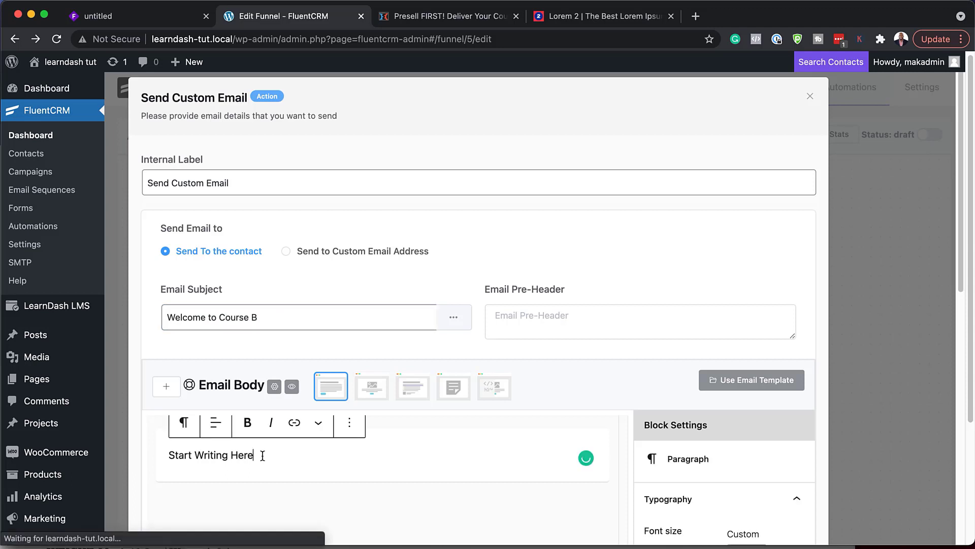
drag(262, 454, 162, 455)
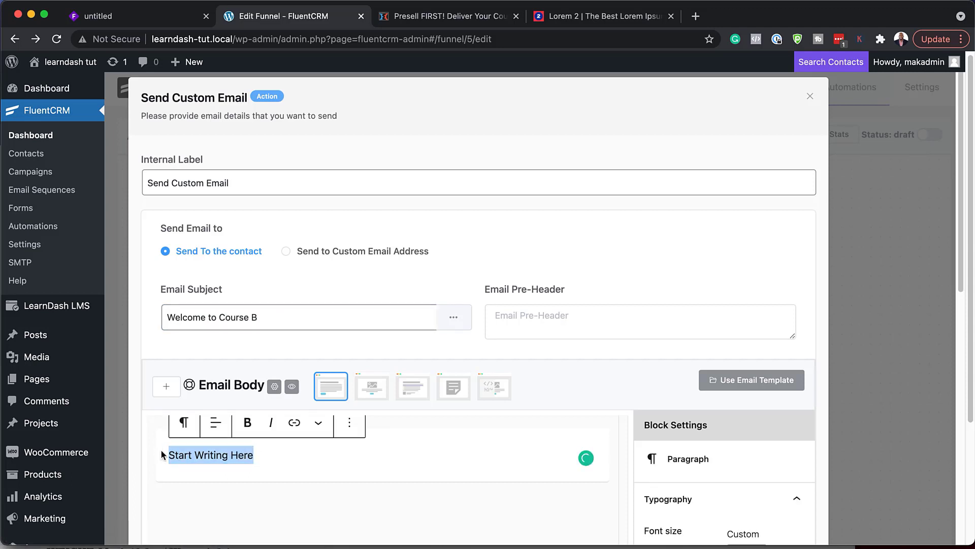
text(Hello)
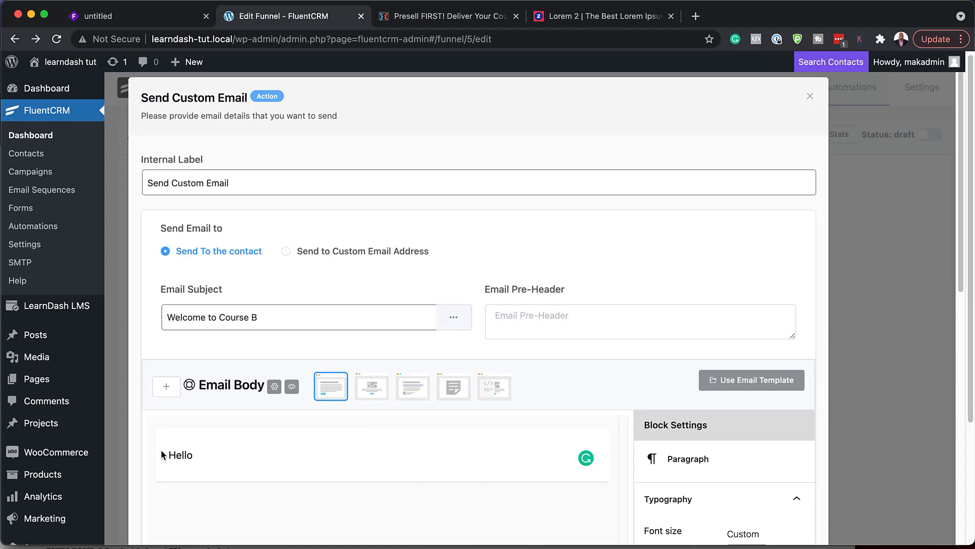
text(, @)
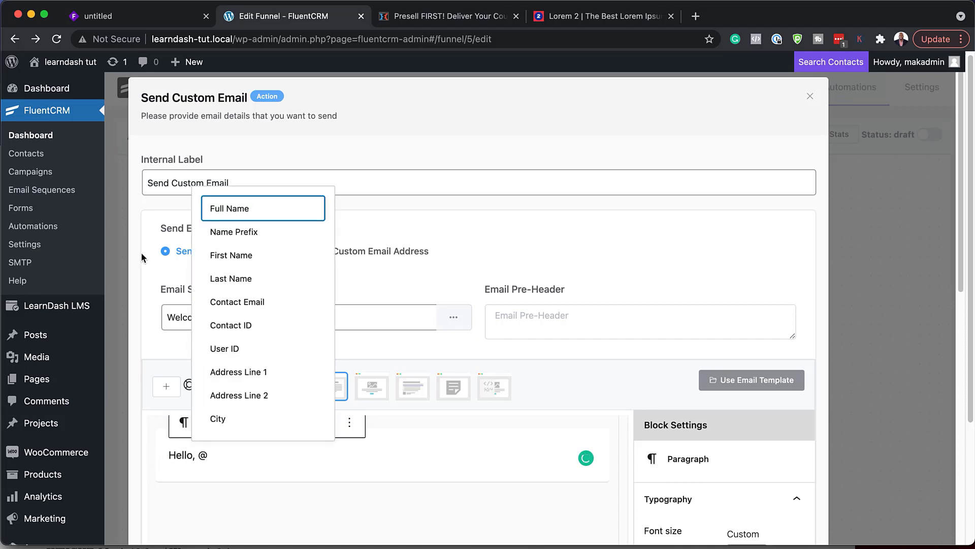
click(240, 256)
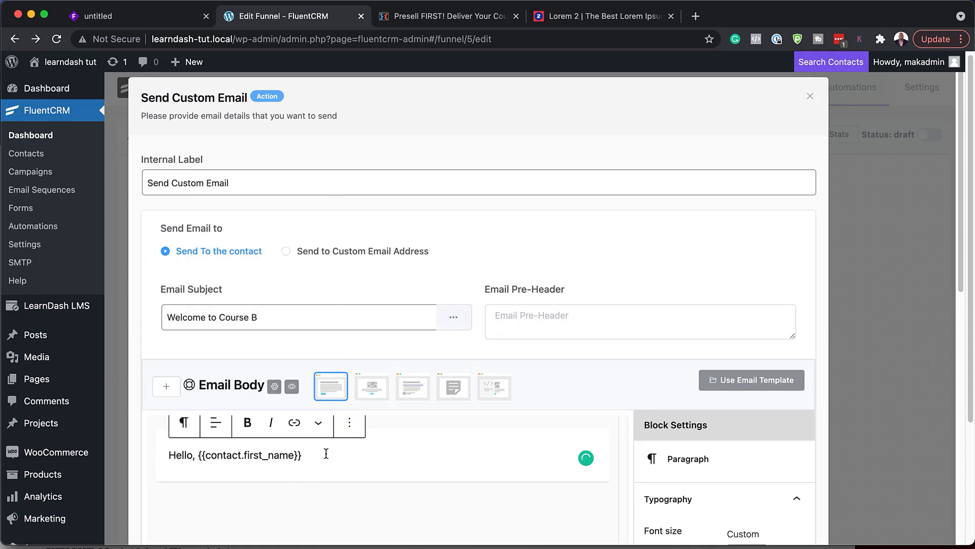
key(Return)
- Paste lorem ipsum, trim to two paragraphs, sign off with 'Regards' and the sender's name, then save
text(Lorem ipsum dolor sit amet, consectetuer adipiscing elit. Donec odio. Quisque volutpat mattis eros. Nullam malesuada erat ut turpis. Suspendisse urna nibh, viverra non, semper suscipit, posuere a, pede. Donec nec justo eget felis facilisis fermentum. Aliquam porttitor mauris sit amet orci. Aenean dignissim pellentesque felis. Morbi in sem quis dui placerat ornare. Pellentesque odio nisi, euismod in, pharetra a, ultricies in, diam. Sed arcu. Cras consequat. Praesent dapibus, neque id cursus faucibus, tortor neque egestas auguae, eu vulputate magna eros eu erat. Aliquam erat volutpat. Nam dui mi, tincidunt quis, accumsan porttitor, facilisis luctus, metus.)
scroll(326, 454, down, 6)
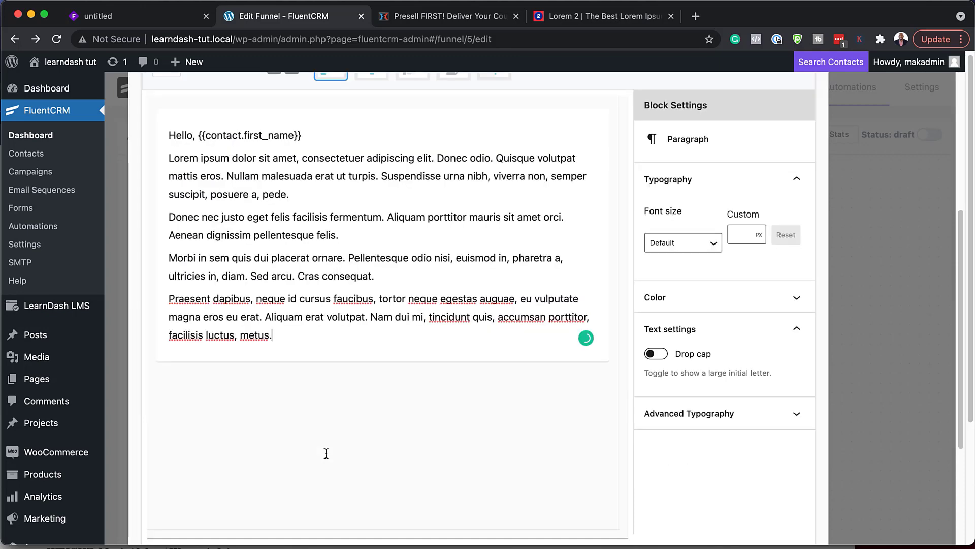
drag(170, 234, 411, 350)
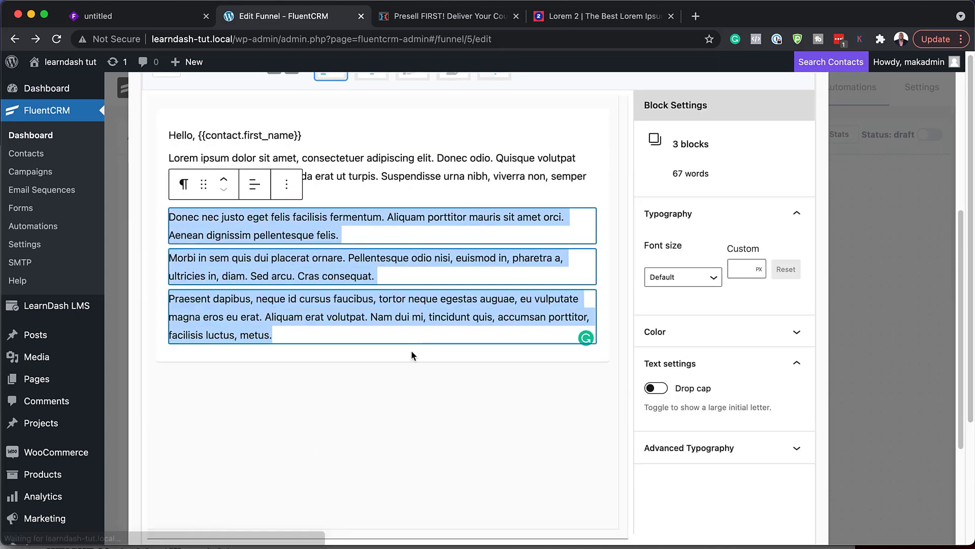
key(BackSpace)
text(Regards)
key(Return)
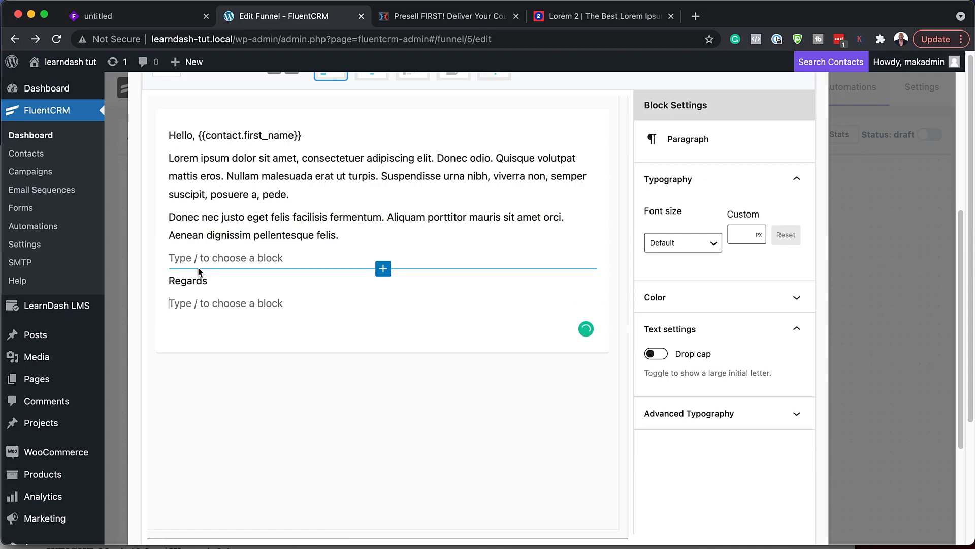
text(Mak)
key(Return)
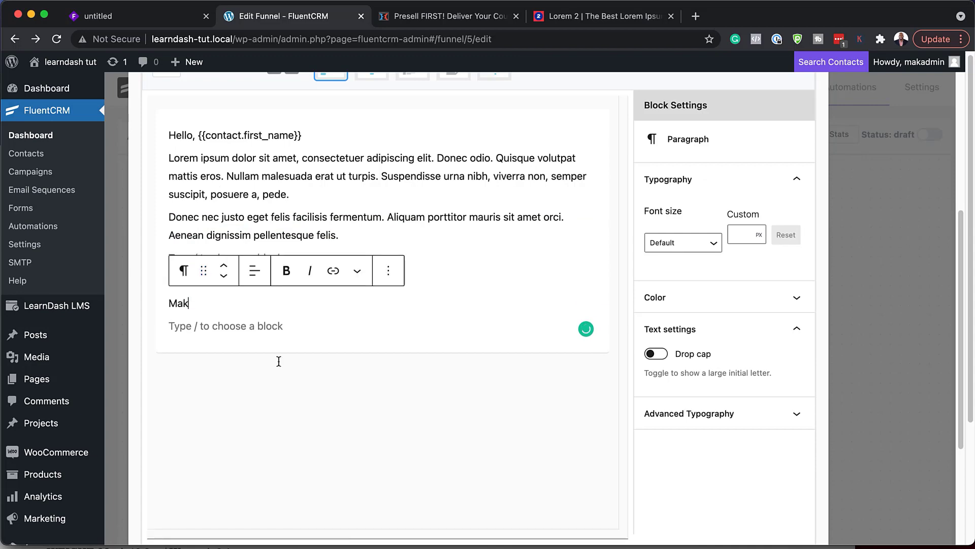
scroll(302, 362, down, 5)
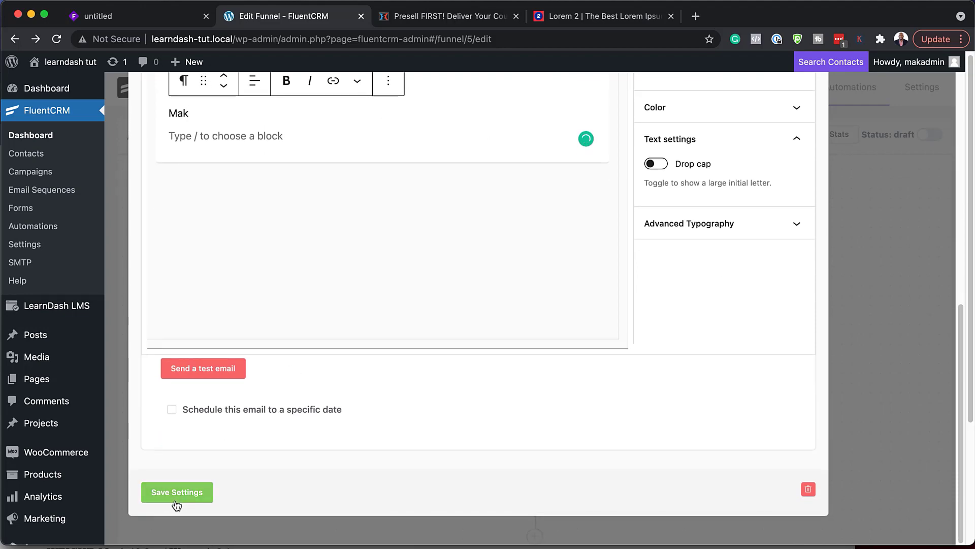
click(177, 502)
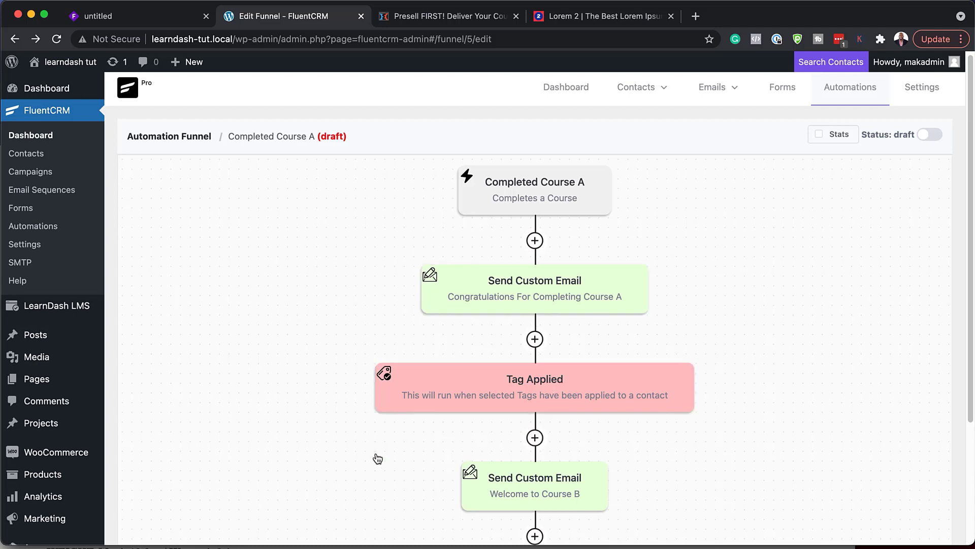
scroll(379, 457, down, 4)
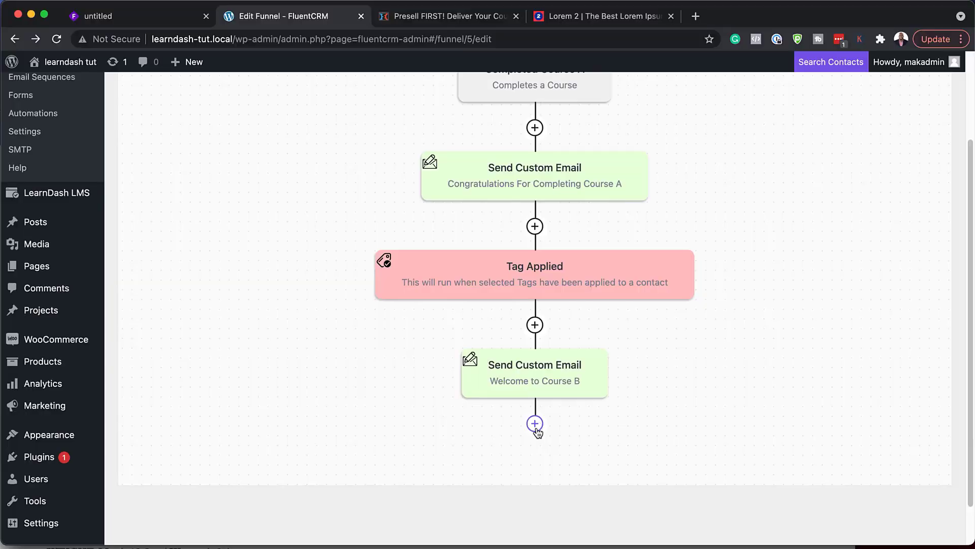
- Add an End This Funnel Here action after the Welcome to Course B email and save it
click(536, 425)
scroll(589, 395, down, 3)
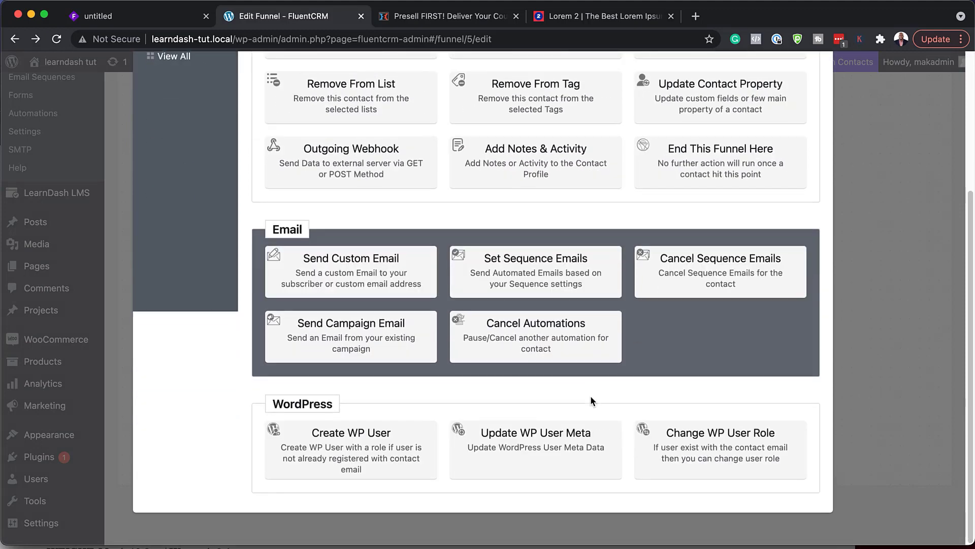
scroll(590, 395, up, 2)
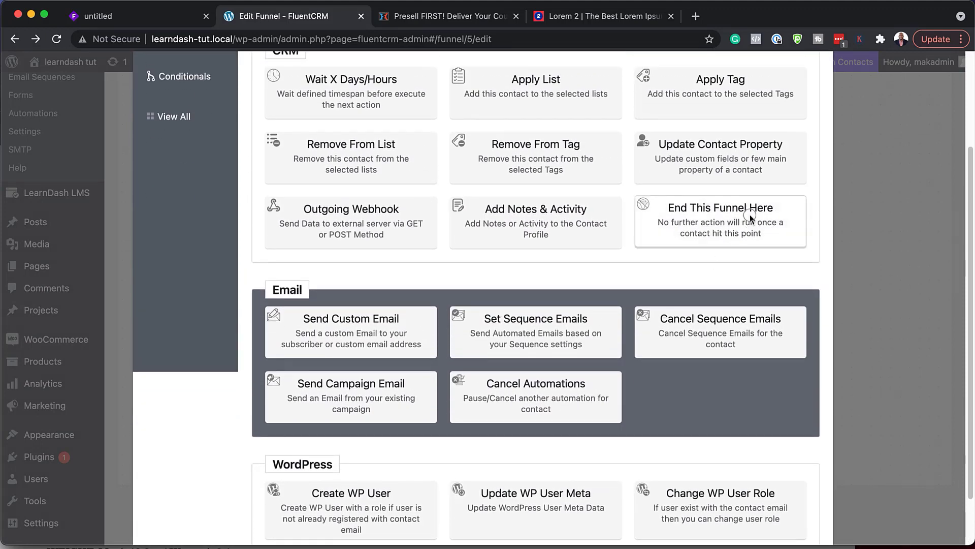
click(750, 216)
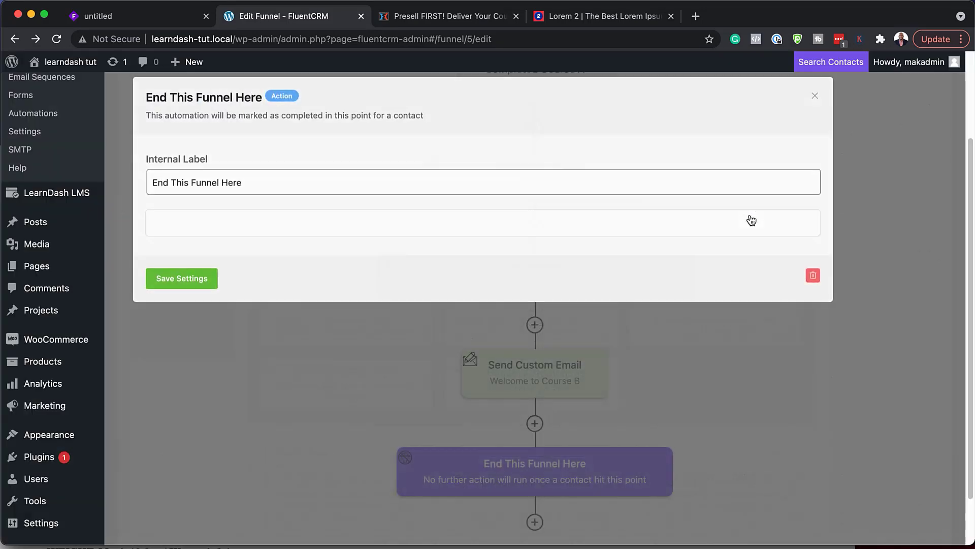
click(170, 282)
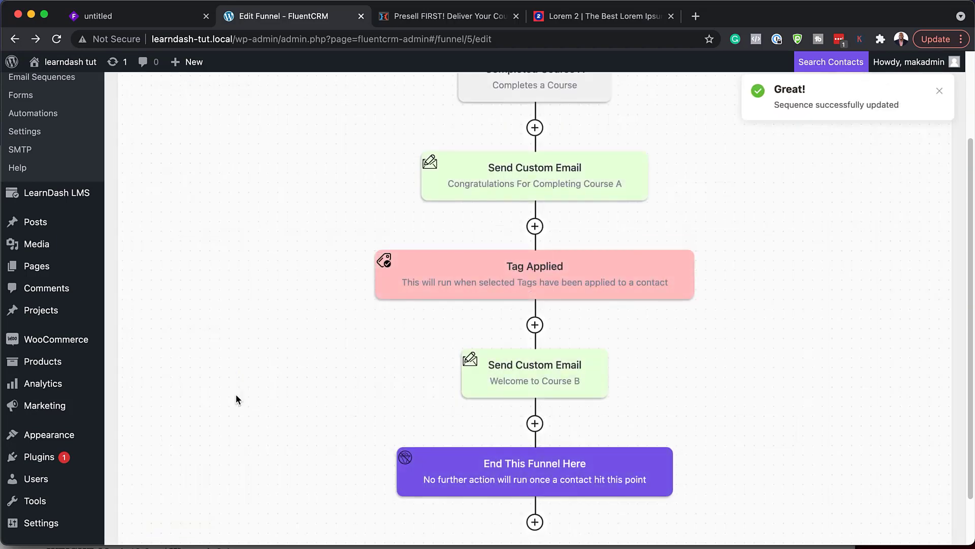